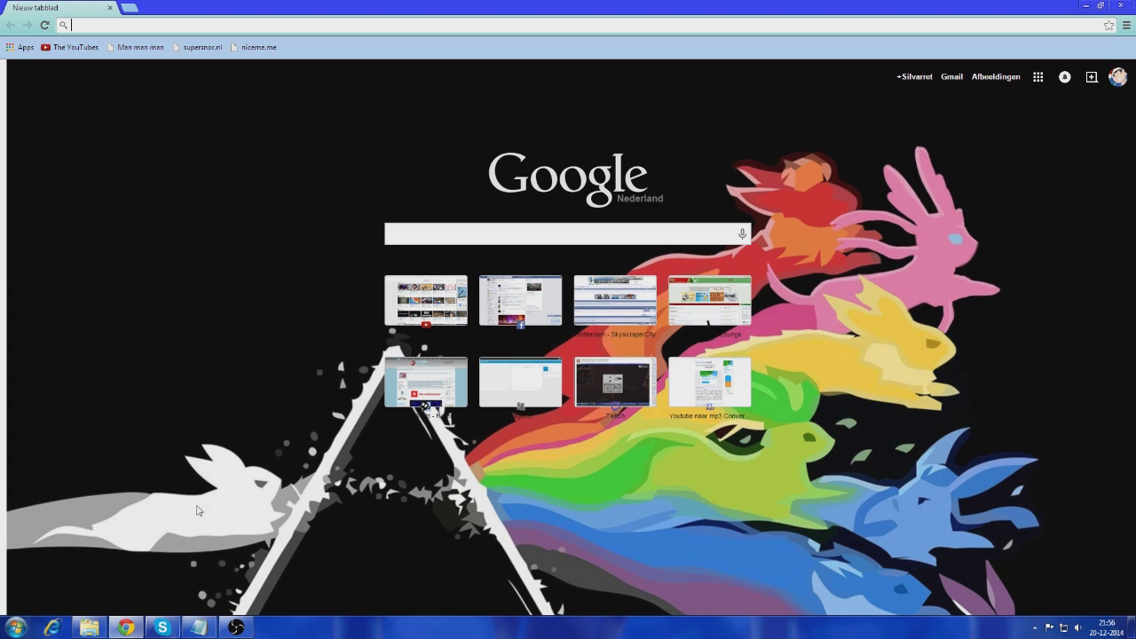
Step: Copy the Inspector link from the open Notepad note and open it in Chrome to download the tool
{"action": "left_click", "coordinate": [205, 629]}
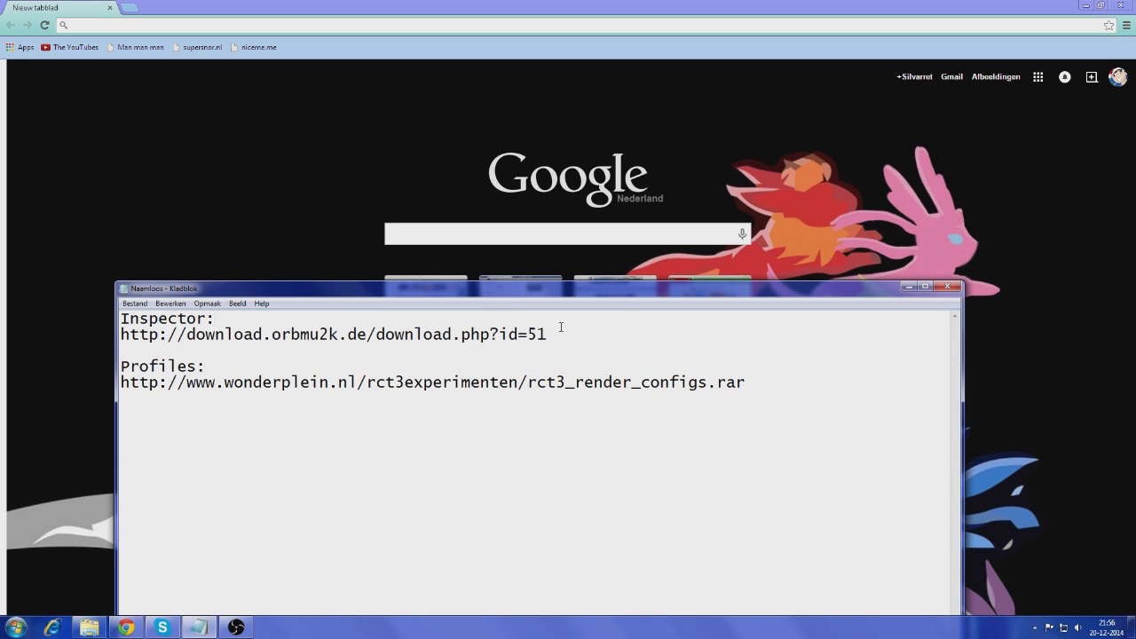
{"action": "left_click_drag", "start_coordinate": [560, 332], "coordinate": [98, 339]}
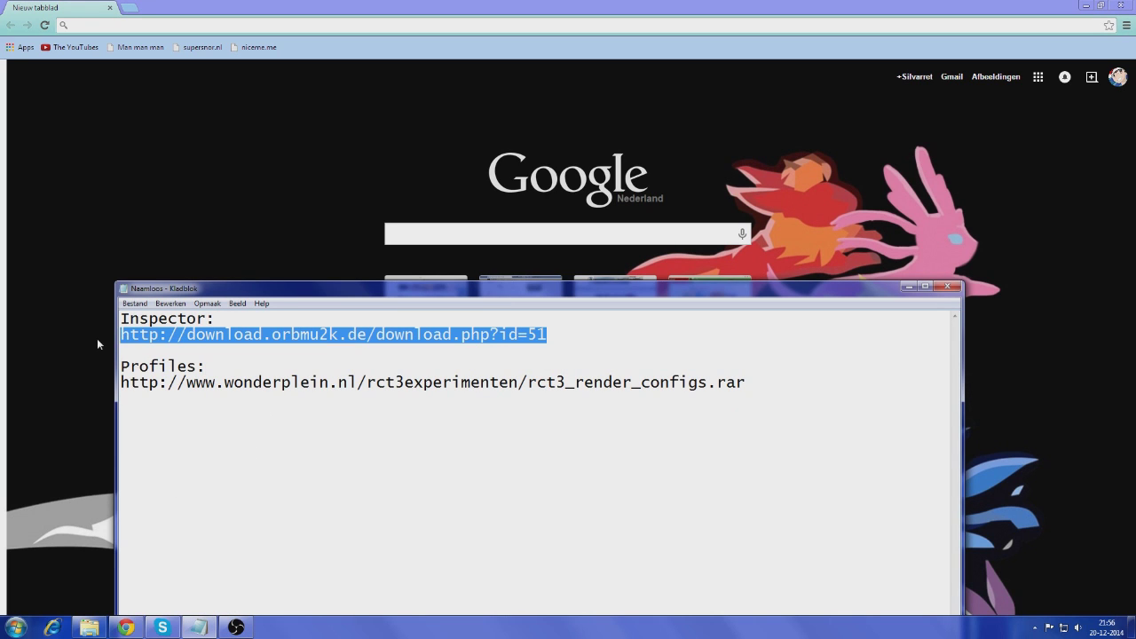
{"action": "key", "text": "super"}
{"action": "left_click", "coordinate": [370, 365]}
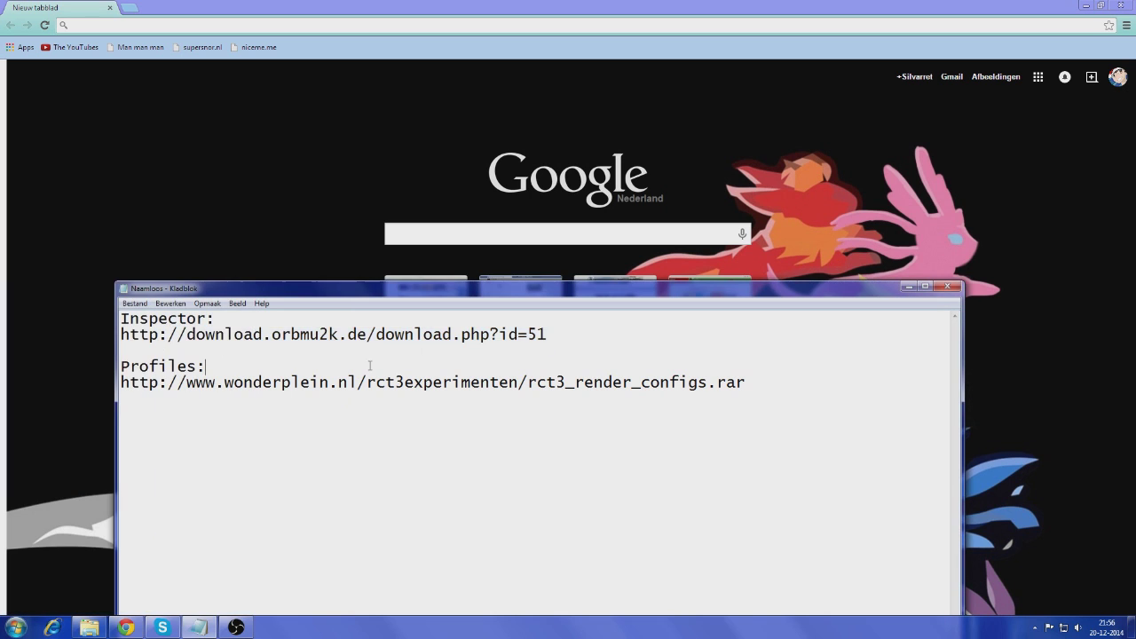
{"action": "left_click_drag", "start_coordinate": [576, 333], "coordinate": [115, 335]}
{"action": "key", "text": "ctrl+c"}
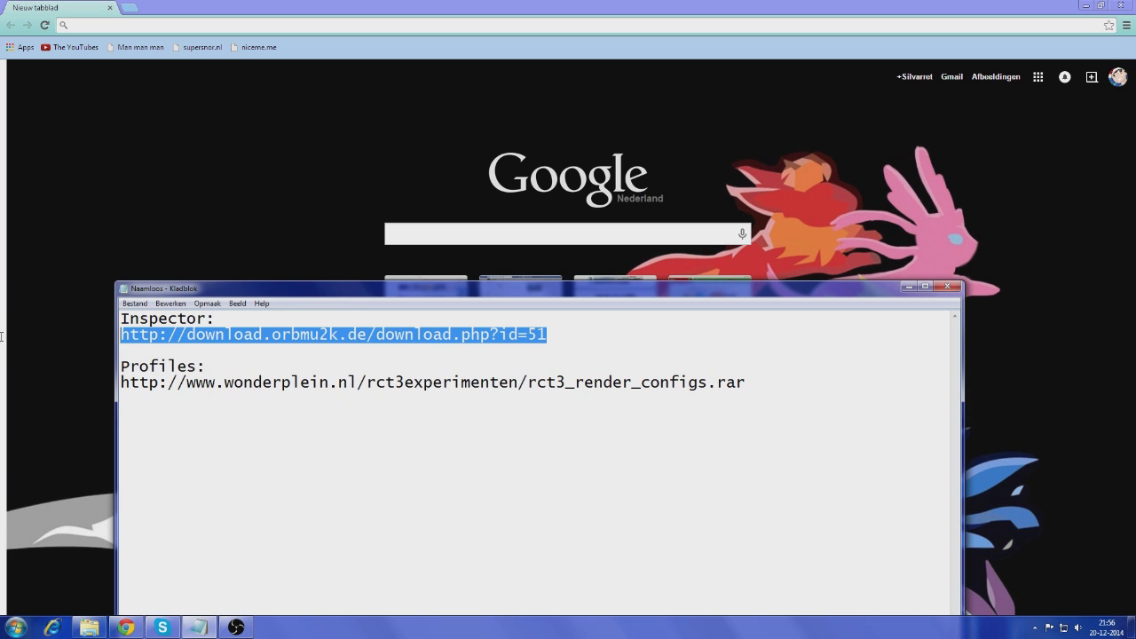
{"action": "left_click", "coordinate": [135, 24]}
{"action": "key", "text": "ctrl+v"}
{"action": "key", "text": "Return"}
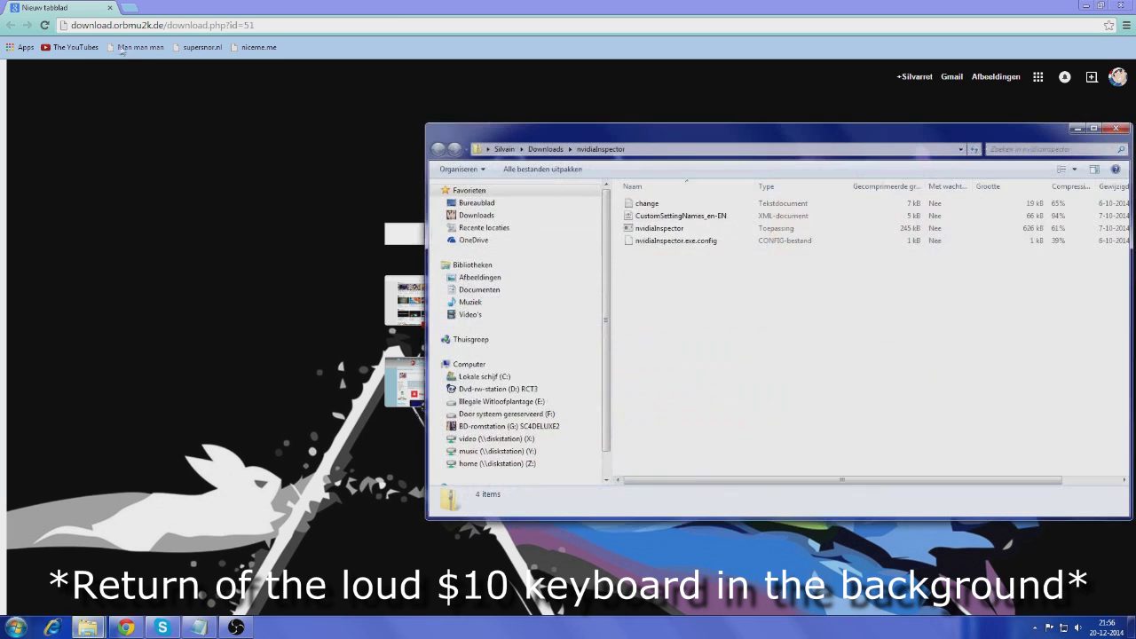
Step: Extract the downloaded nvidiaInspector archive into the nvidiaInspector folder in Downloads, keeping the existing copies of conflicting files
{"action": "left_click", "coordinate": [662, 206]}
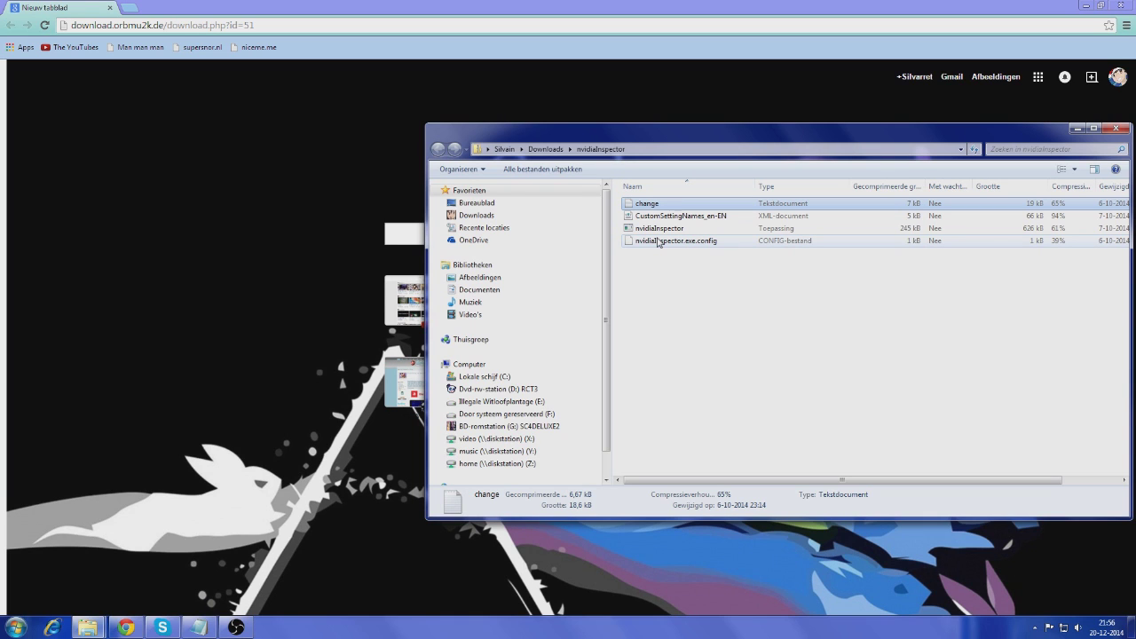
{"action": "left_click", "coordinate": [658, 241], "text": "shift"}
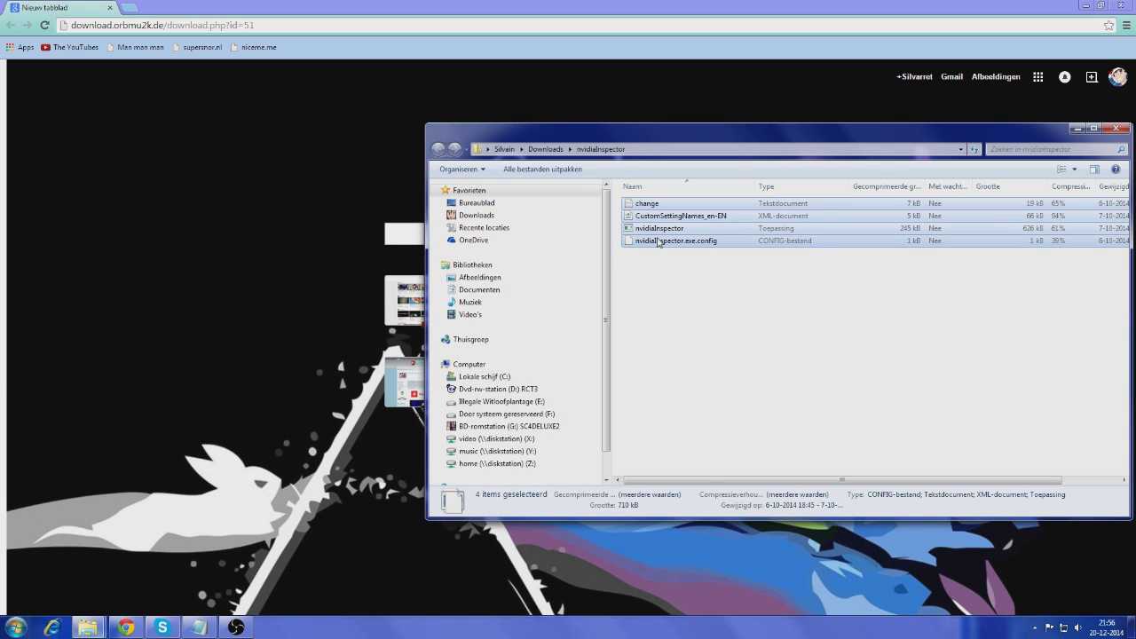
{"action": "left_click", "coordinate": [545, 149]}
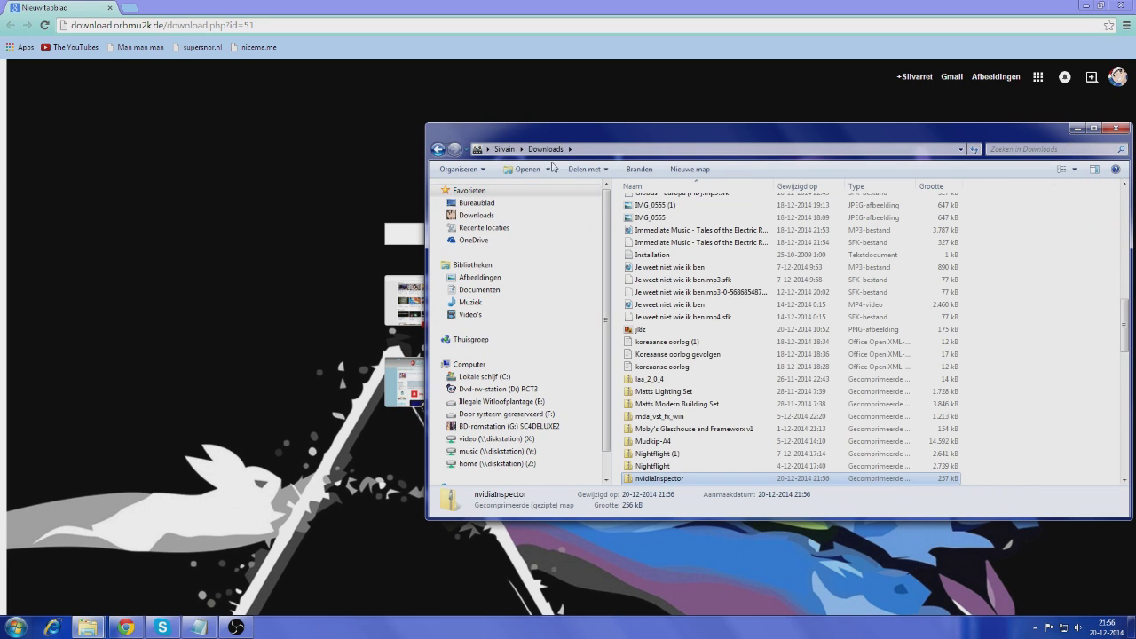
{"action": "right_click", "coordinate": [653, 478]}
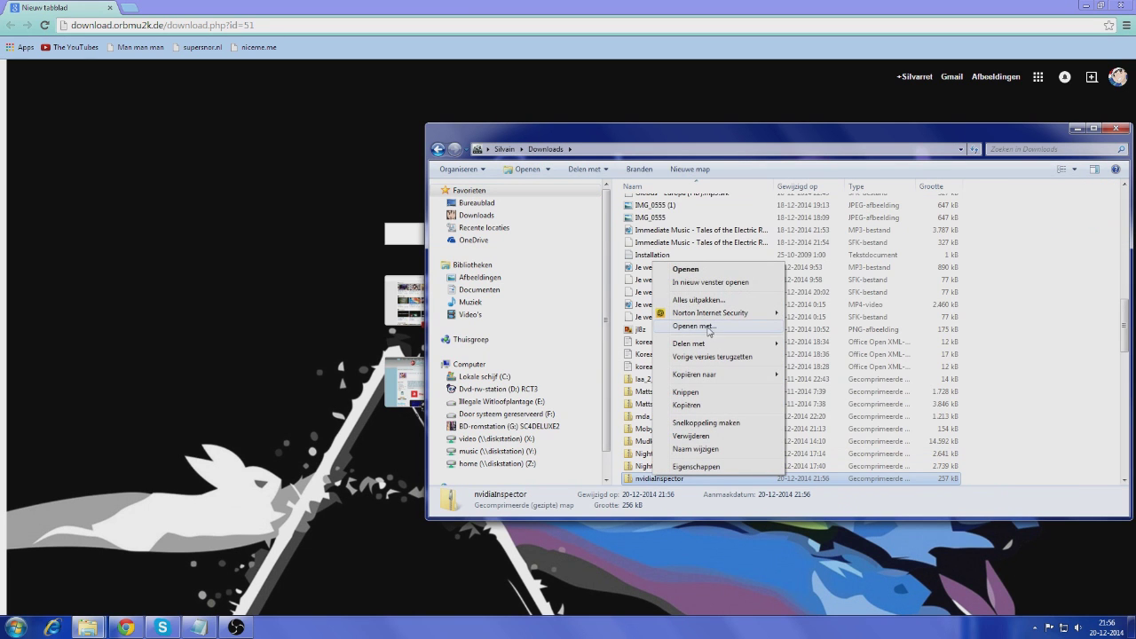
{"action": "left_click", "coordinate": [705, 300]}
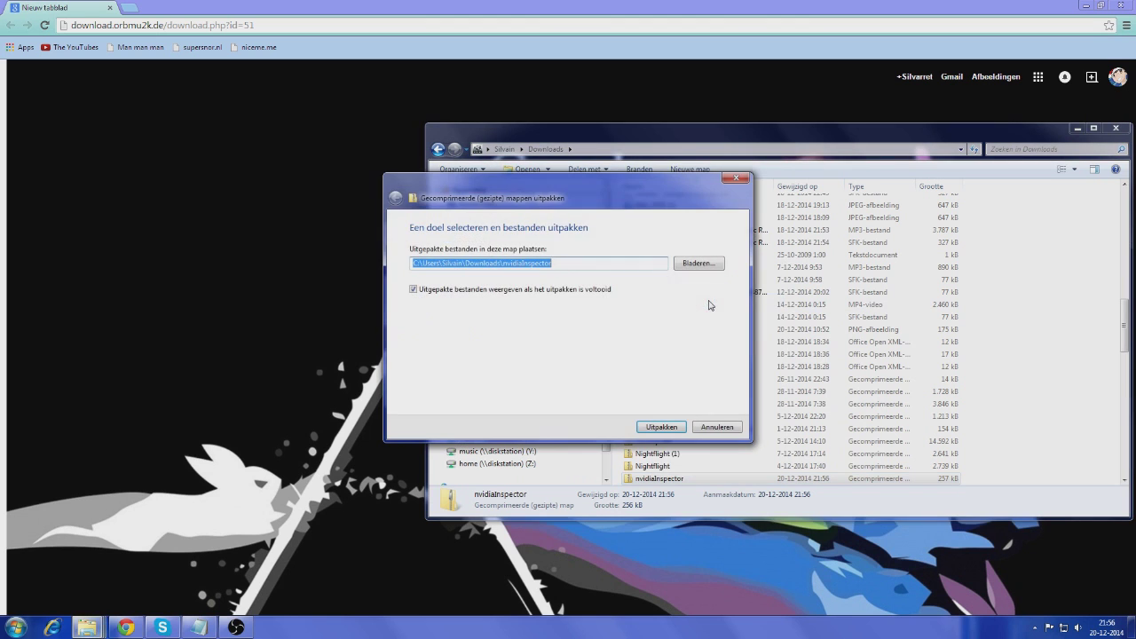
{"action": "left_click", "coordinate": [662, 427]}
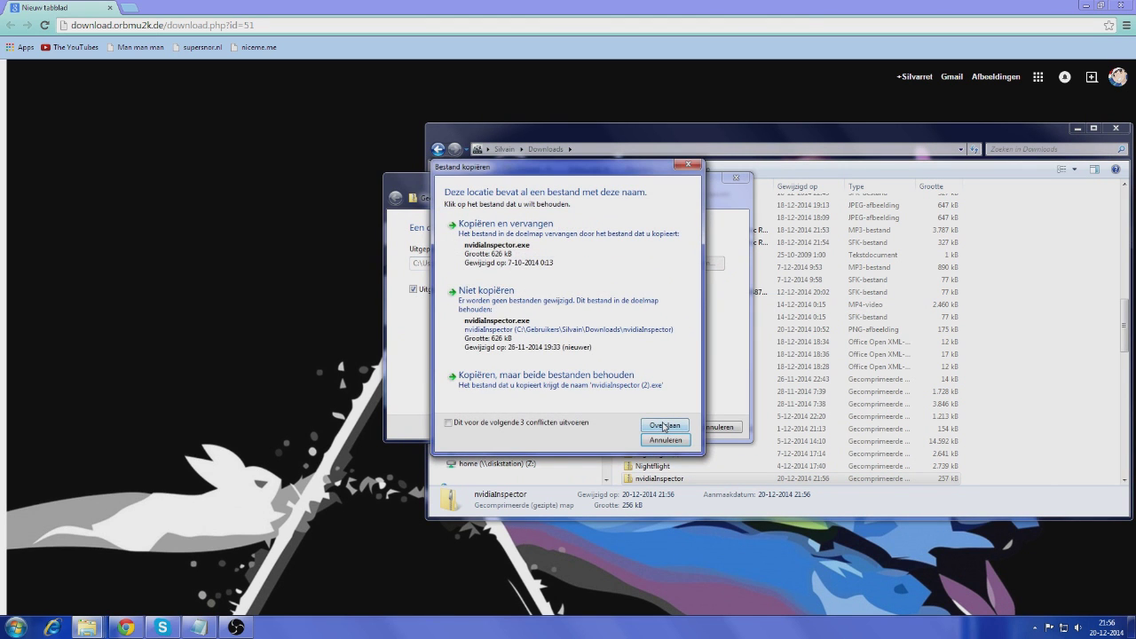
{"action": "left_click", "coordinate": [516, 423]}
{"action": "left_click", "coordinate": [653, 440]}
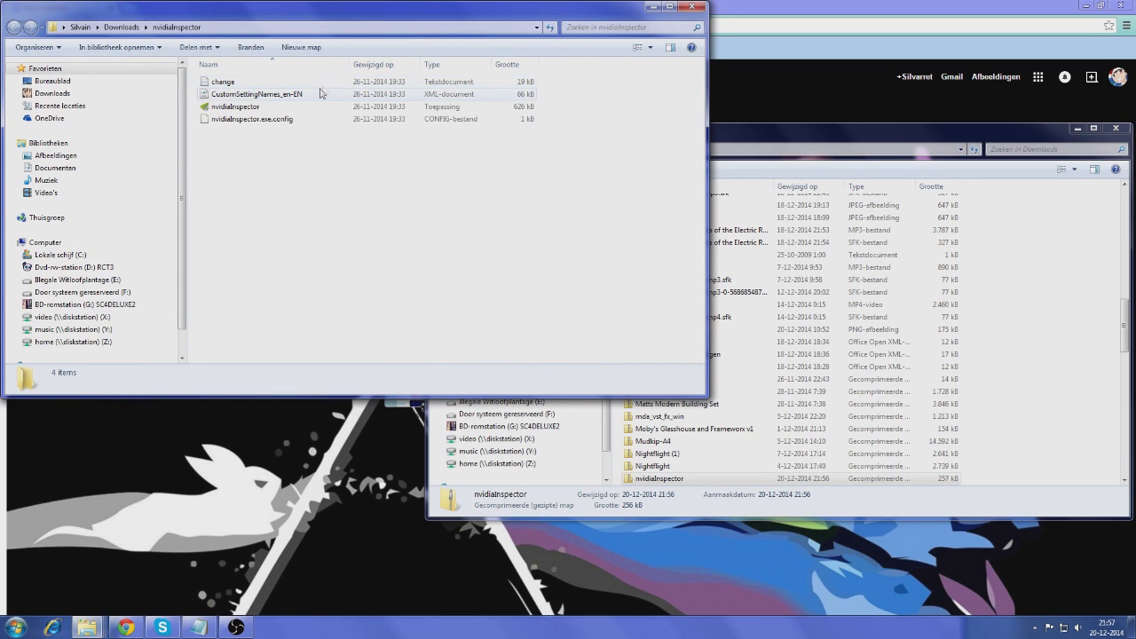
Step: Launch nvidiaInspector from the extracted folder and open its driver profile settings
{"action": "double_click", "coordinate": [233, 106]}
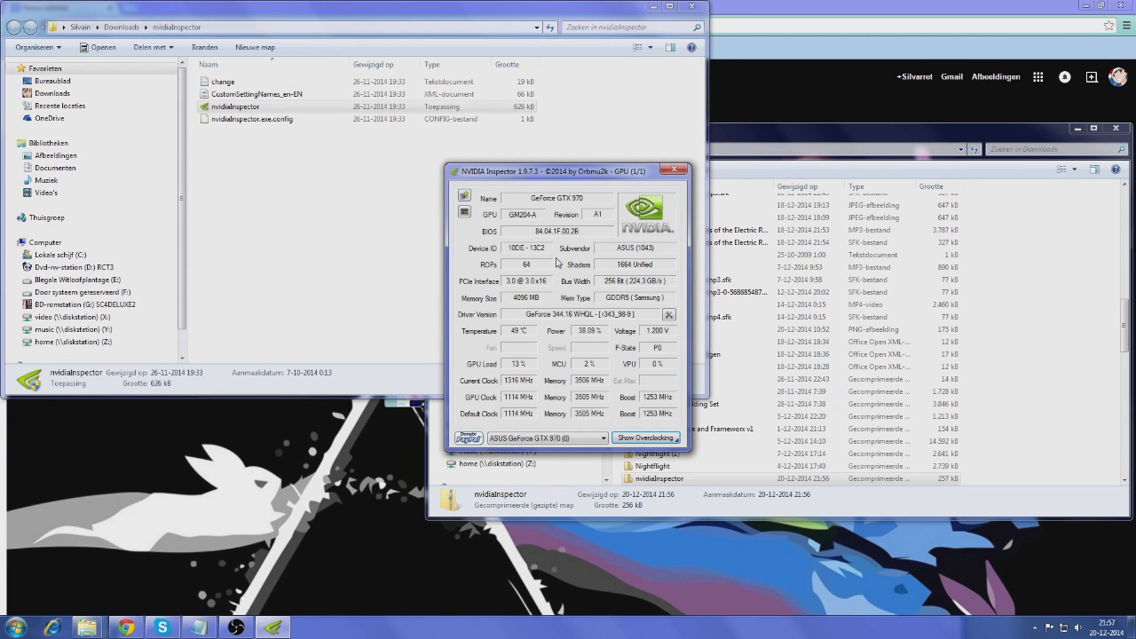
{"action": "left_click", "coordinate": [670, 316]}
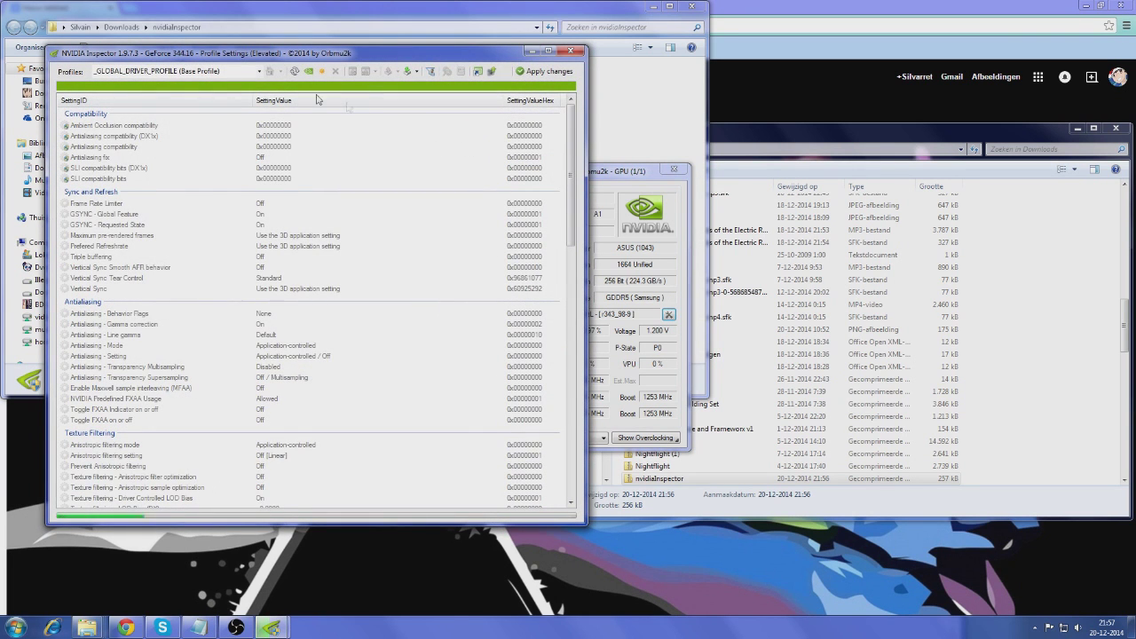
Step: Select the RollerCoaster Tycoon 3 Plus driver profile
{"action": "left_click", "coordinate": [260, 73]}
{"action": "left_click_drag", "start_coordinate": [258, 102], "coordinate": [276, 388]}
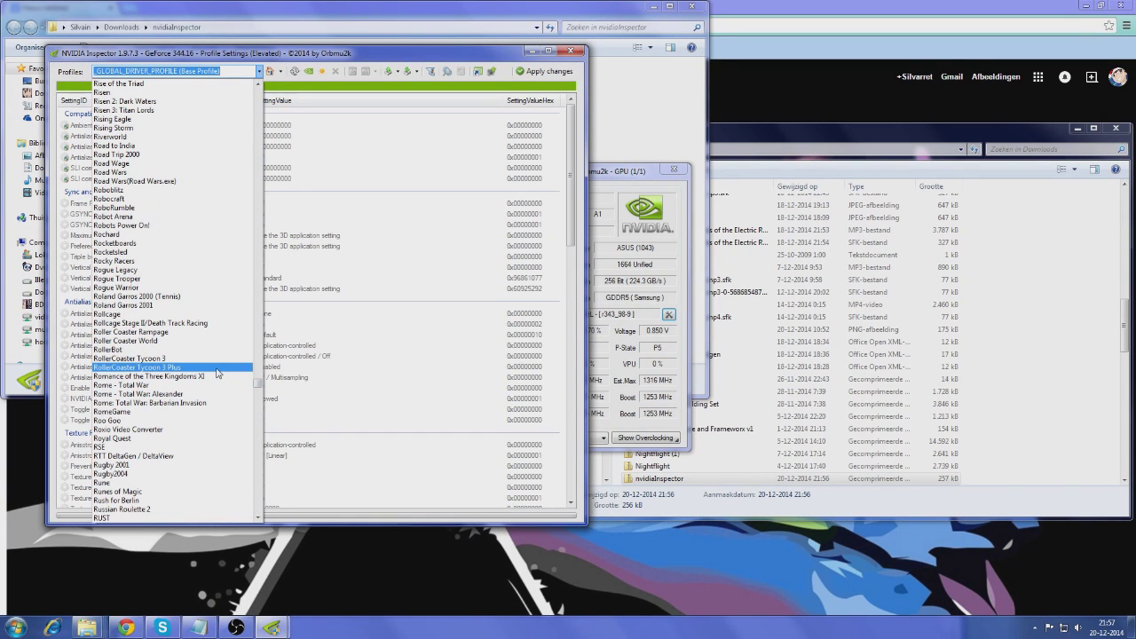
{"action": "left_click", "coordinate": [215, 369]}
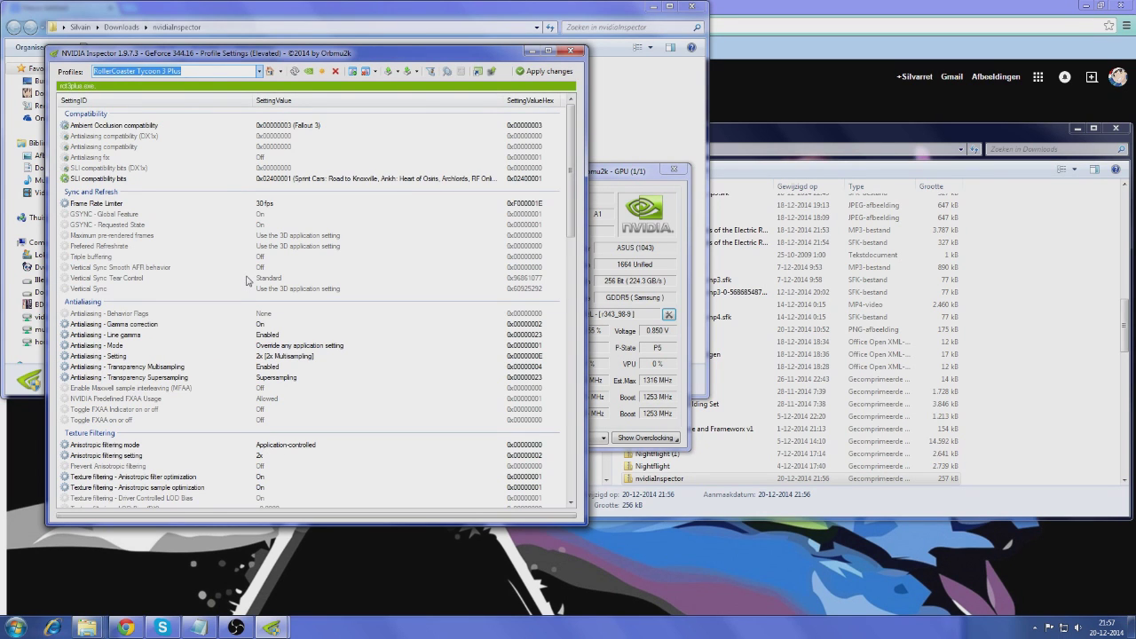
{"action": "key", "text": "Down"}
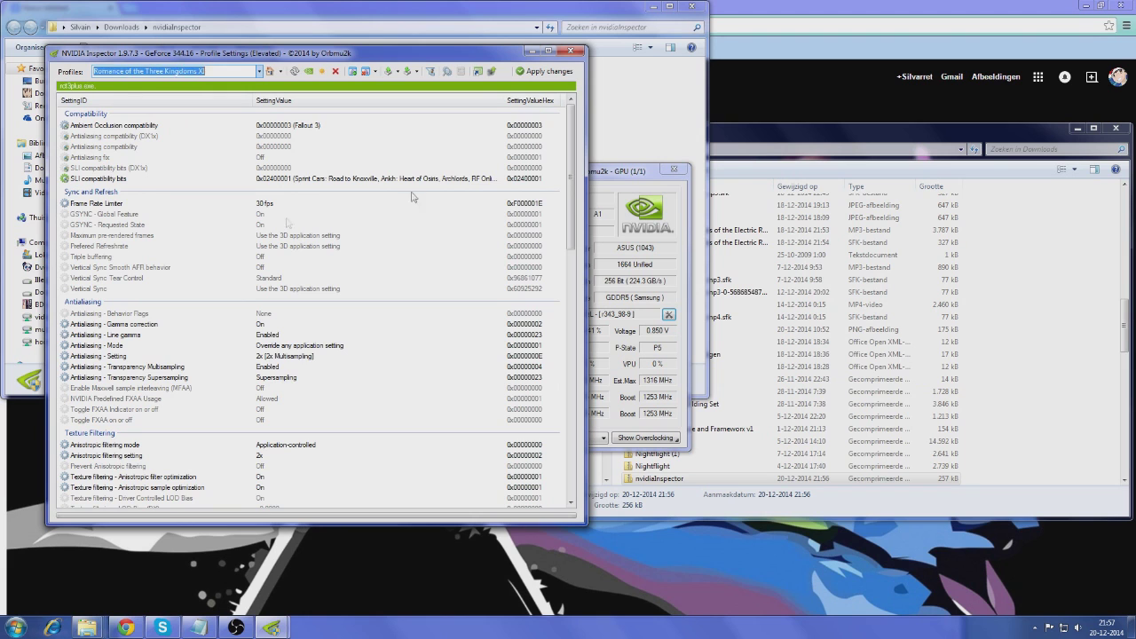
{"action": "key", "text": "Down"}
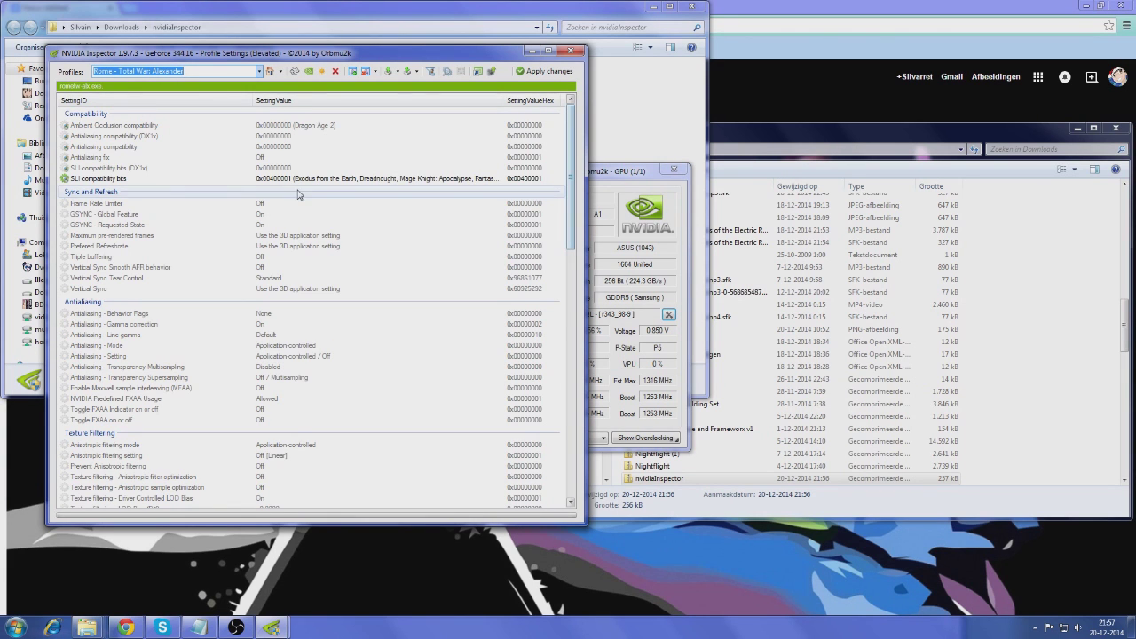
{"action": "key", "text": "Up"}
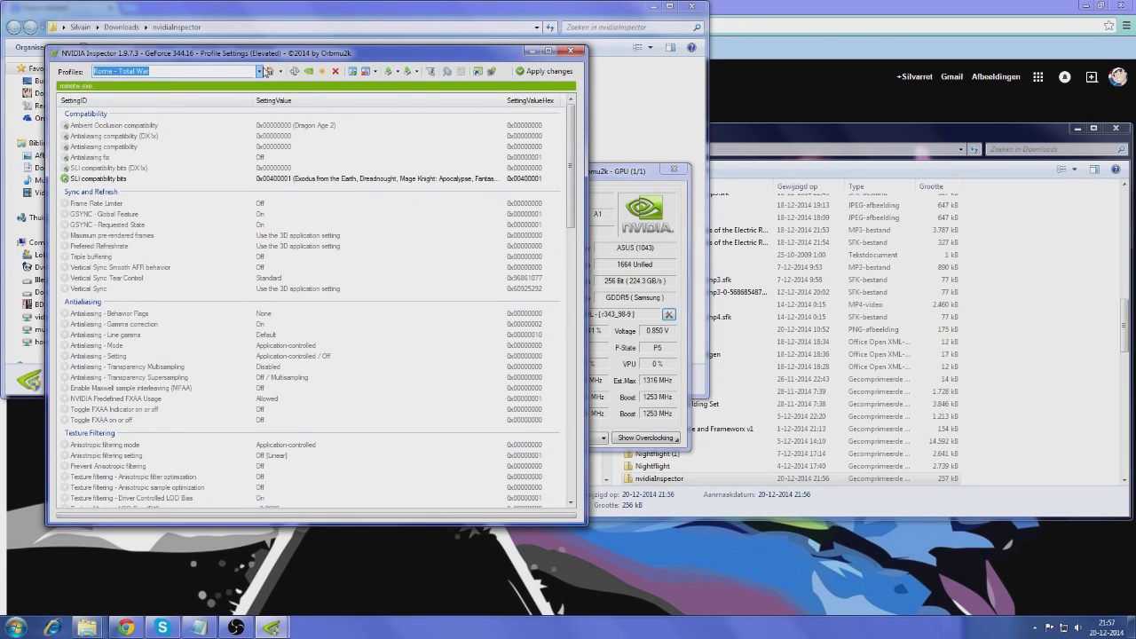
{"action": "left_click", "coordinate": [259, 71]}
{"action": "left_click", "coordinate": [257, 84]}
{"action": "left_click", "coordinate": [258, 83]}
{"action": "left_click", "coordinate": [257, 83]}
{"action": "left_click", "coordinate": [257, 83]}
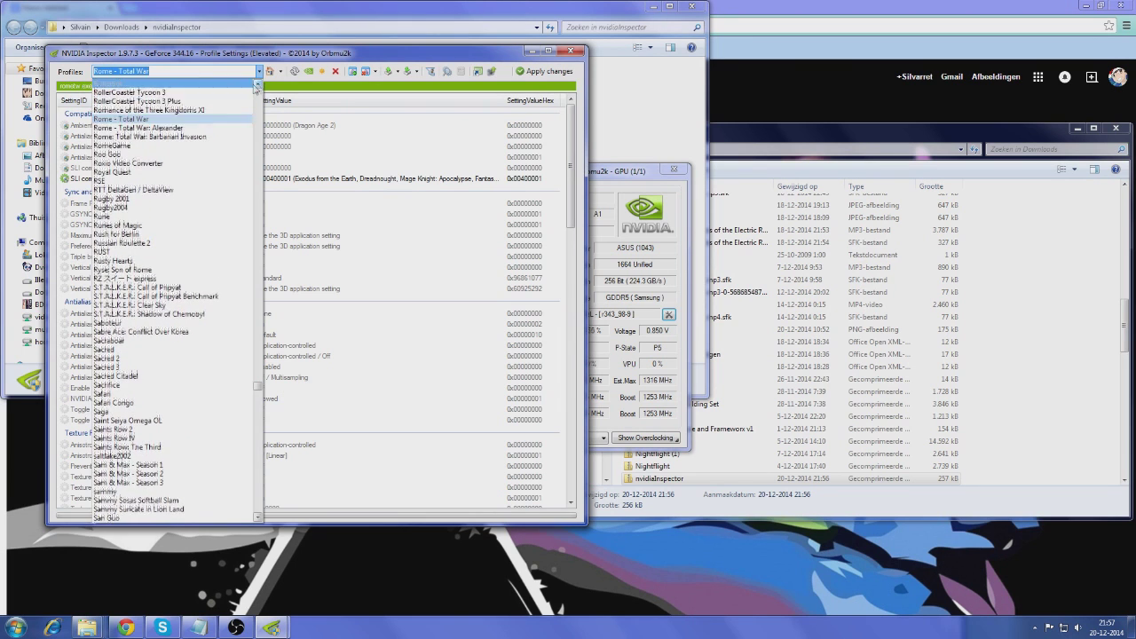
{"action": "left_click", "coordinate": [201, 101]}
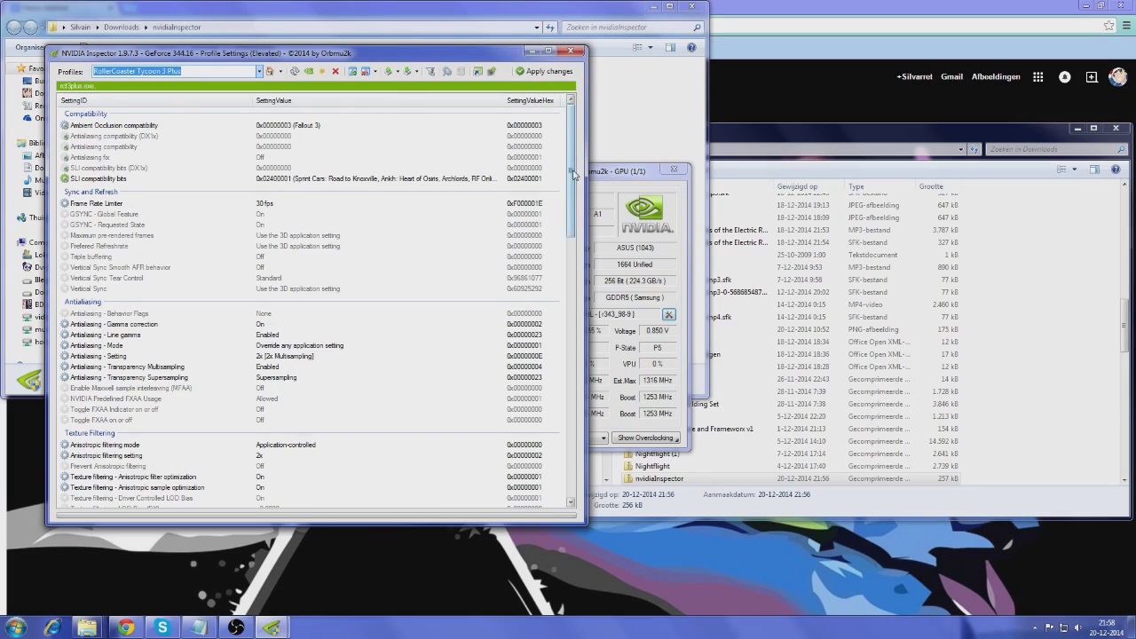
{"action": "left_click_drag", "start_coordinate": [572, 178], "coordinate": [586, 150]}
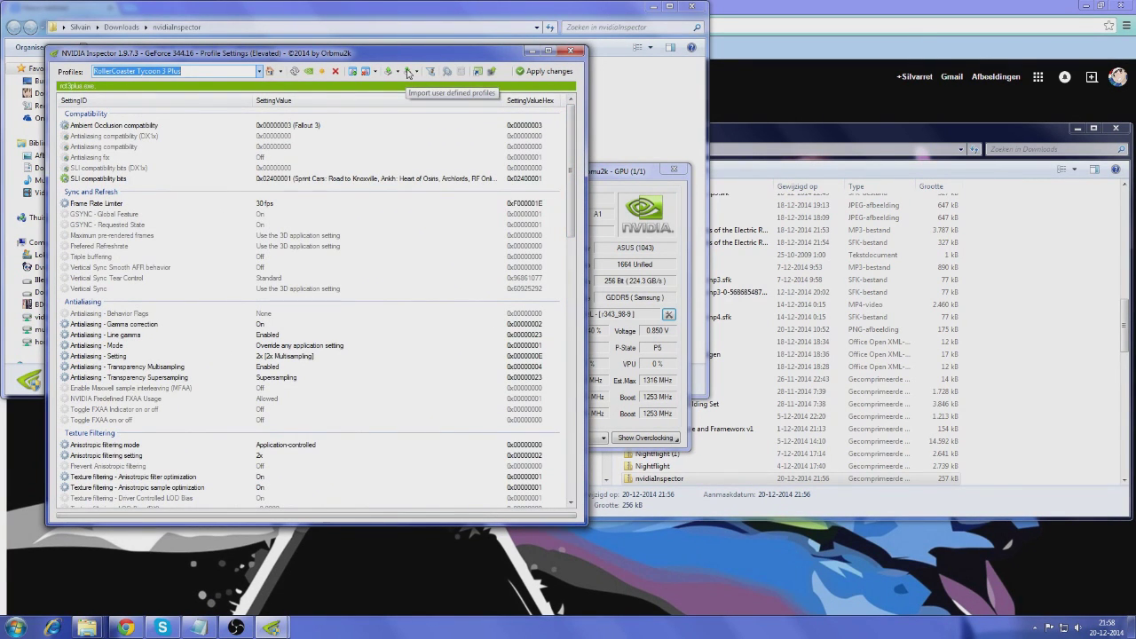
{"action": "left_click_drag", "start_coordinate": [569, 197], "coordinate": [570, 317]}
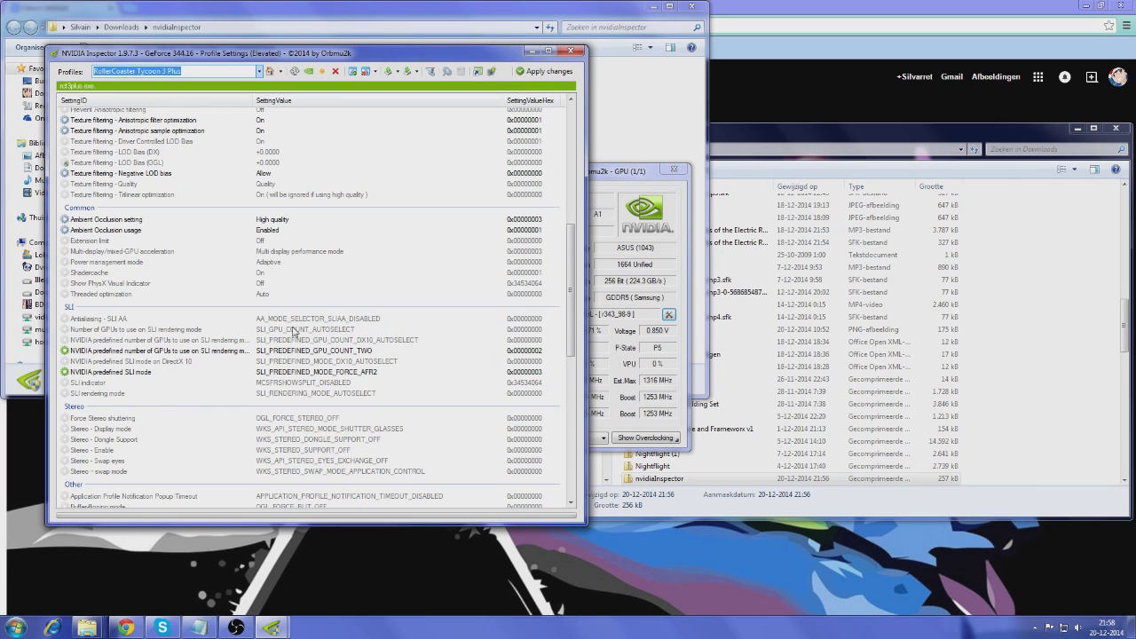
Step: Copy the Profiles link from the Notepad note and open it in Chrome to download rct3_render_configs.rar
{"action": "left_click", "coordinate": [198, 628]}
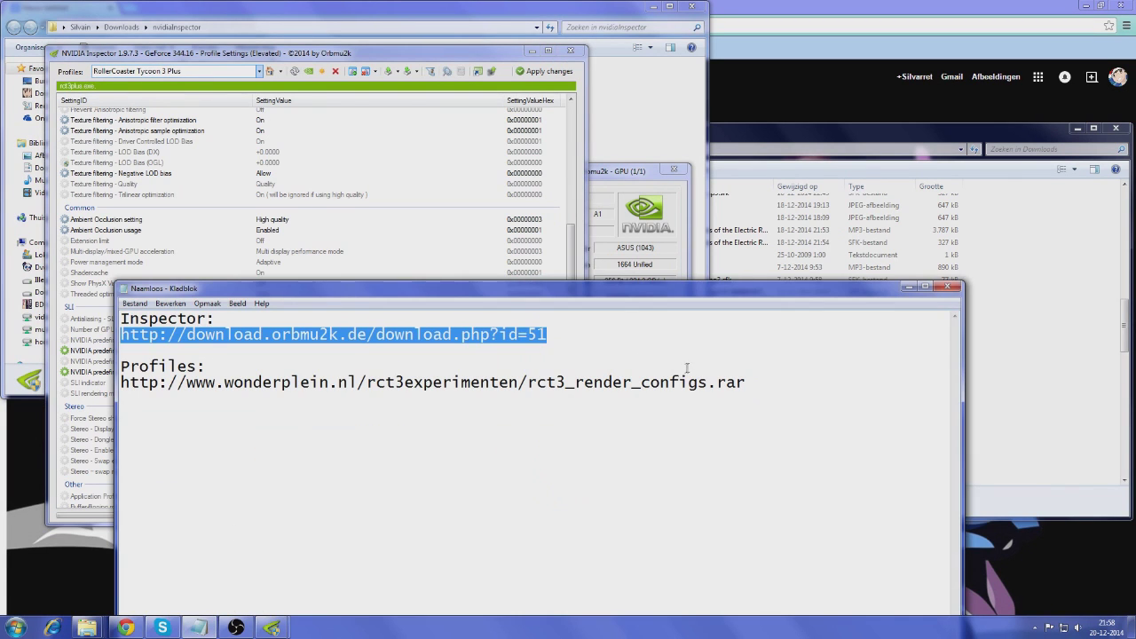
{"action": "left_click", "coordinate": [761, 381]}
{"action": "left_click_drag", "start_coordinate": [760, 380], "coordinate": [120, 384]}
{"action": "key", "text": "ctrl+c"}
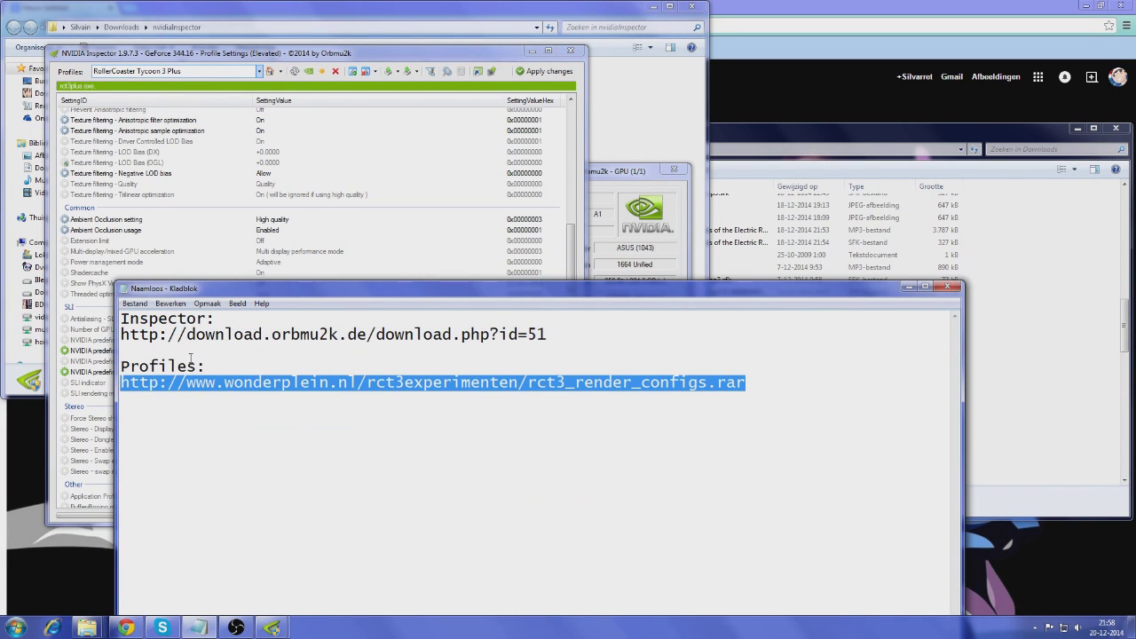
{"action": "key", "text": "alt+Tab"}
{"action": "left_click", "coordinate": [222, 27]}
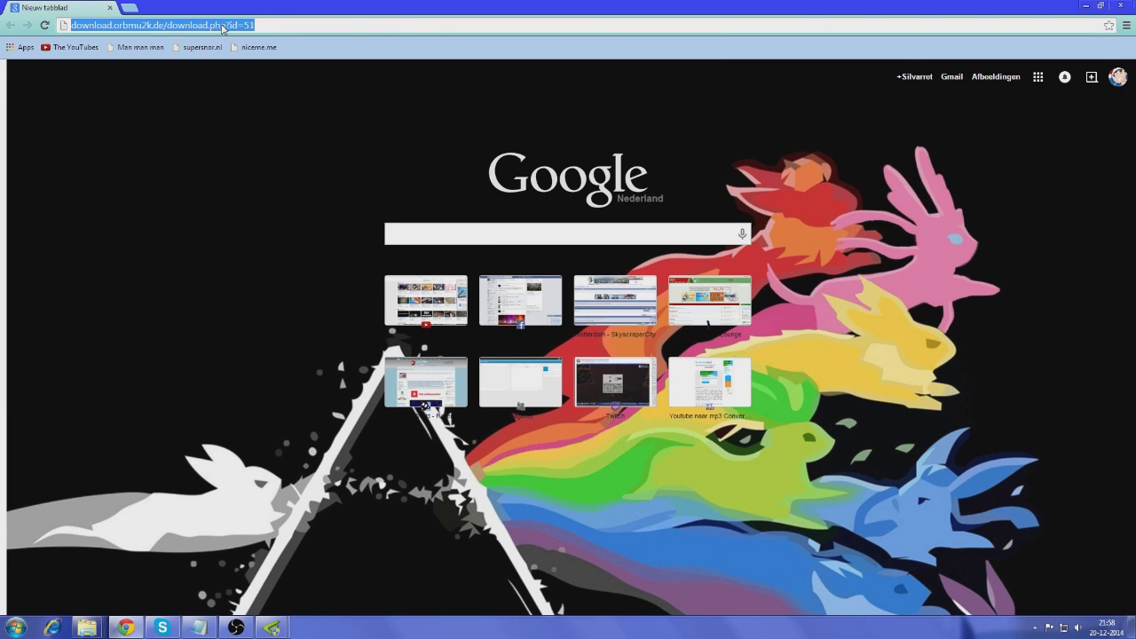
{"action": "key", "text": "ctrl+v"}
{"action": "key", "text": "Return"}
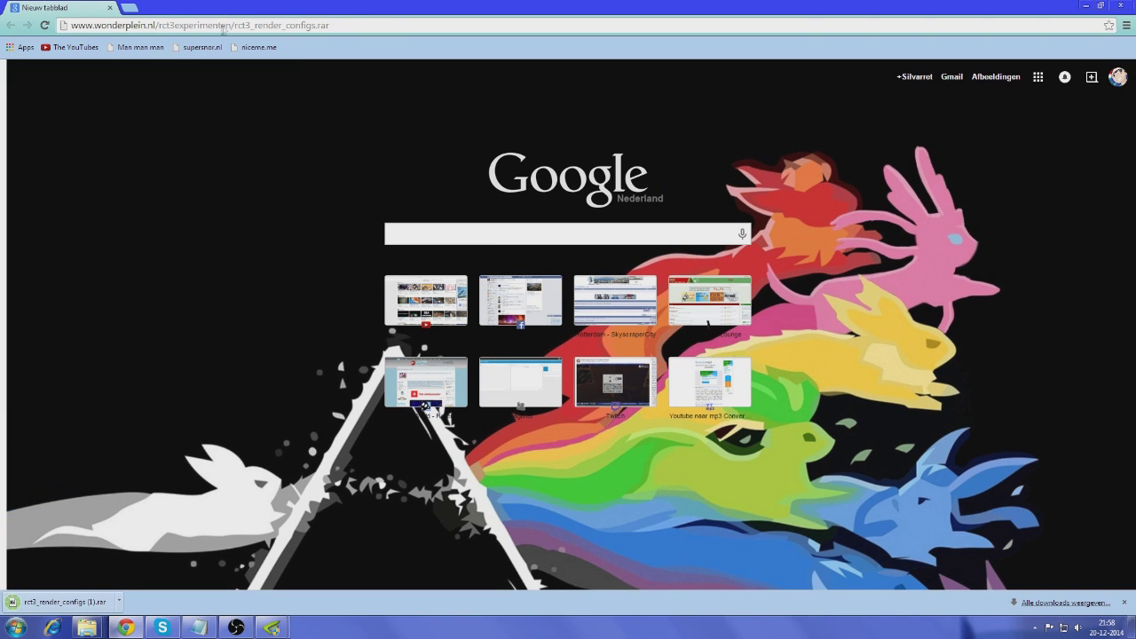
Step: Open the downloaded rct3_render_configs archive and extract its three RCT3 quality profiles to Downloads, without replacing any existing files
{"action": "left_click", "coordinate": [69, 602]}
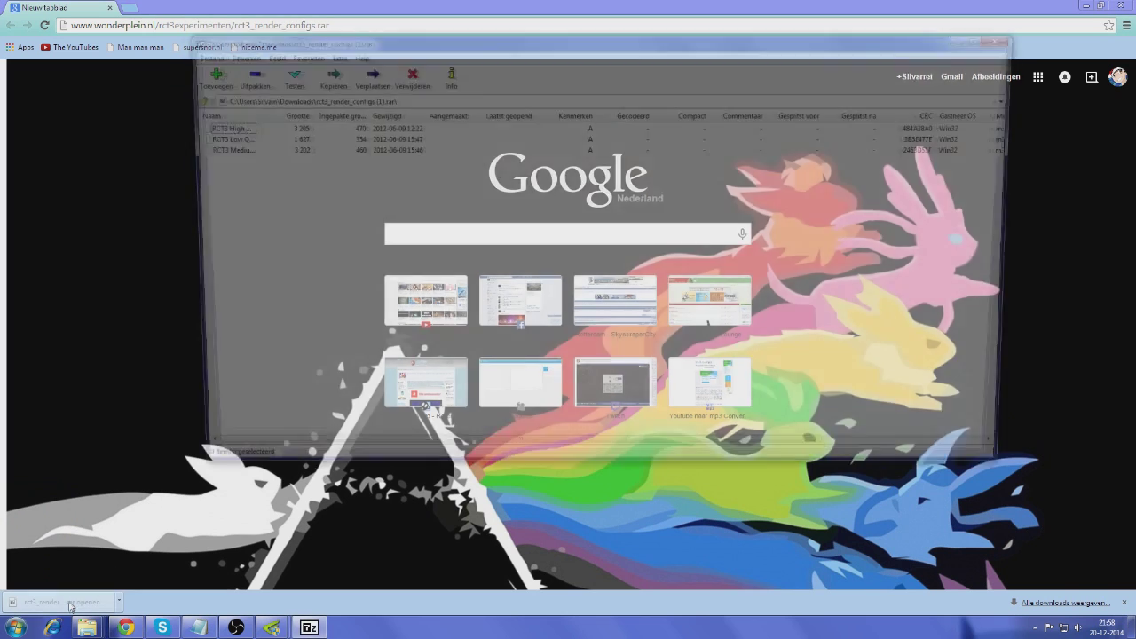
{"action": "left_click", "coordinate": [222, 127]}
{"action": "left_click", "coordinate": [227, 150], "text": "shift"}
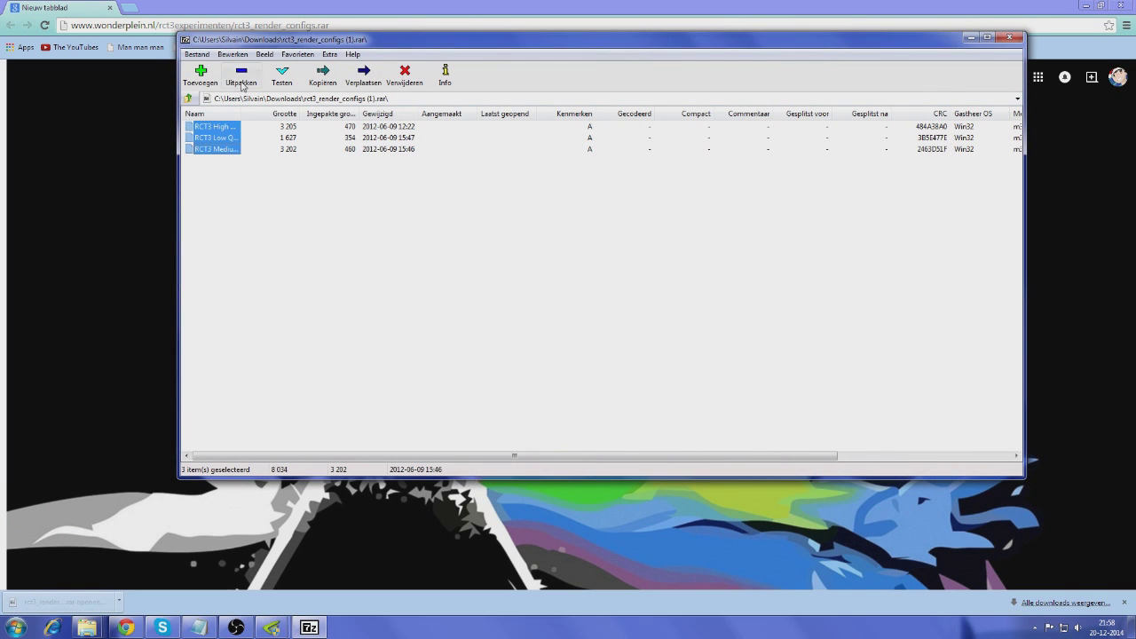
{"action": "left_click", "coordinate": [241, 83]}
{"action": "left_click", "coordinate": [679, 264]}
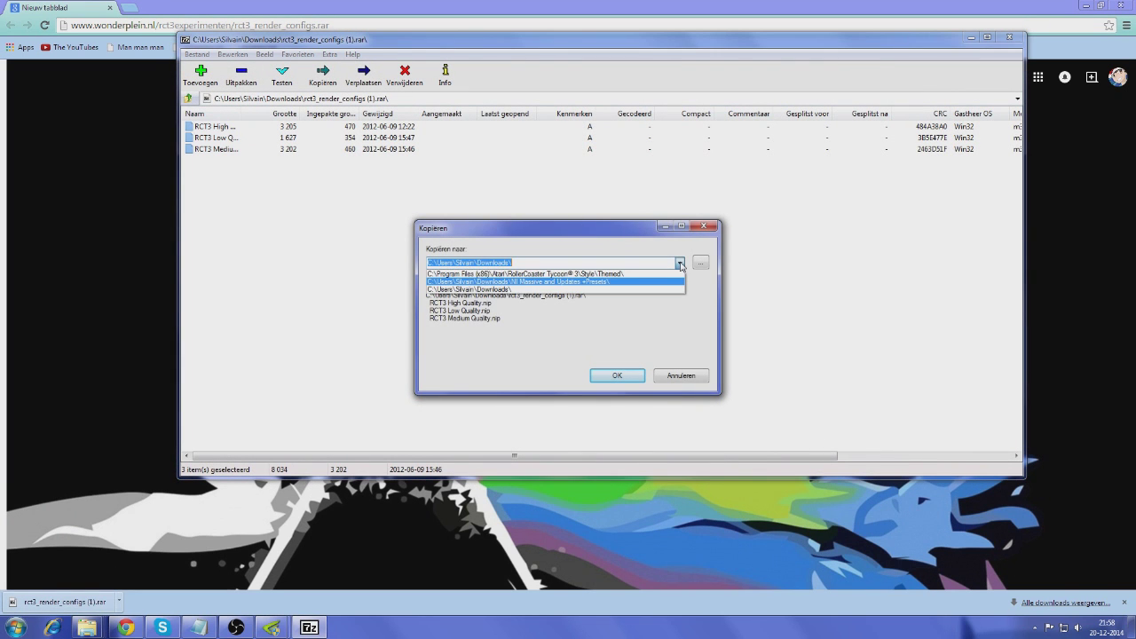
{"action": "left_click", "coordinate": [678, 264]}
{"action": "left_click", "coordinate": [617, 375]}
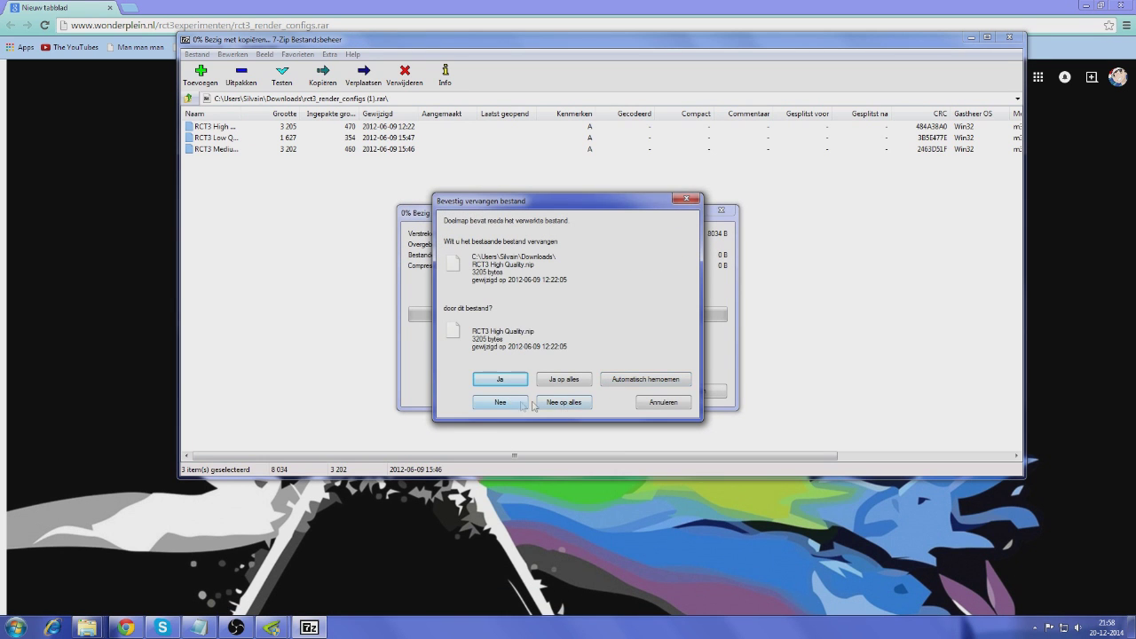
{"action": "left_click", "coordinate": [550, 402]}
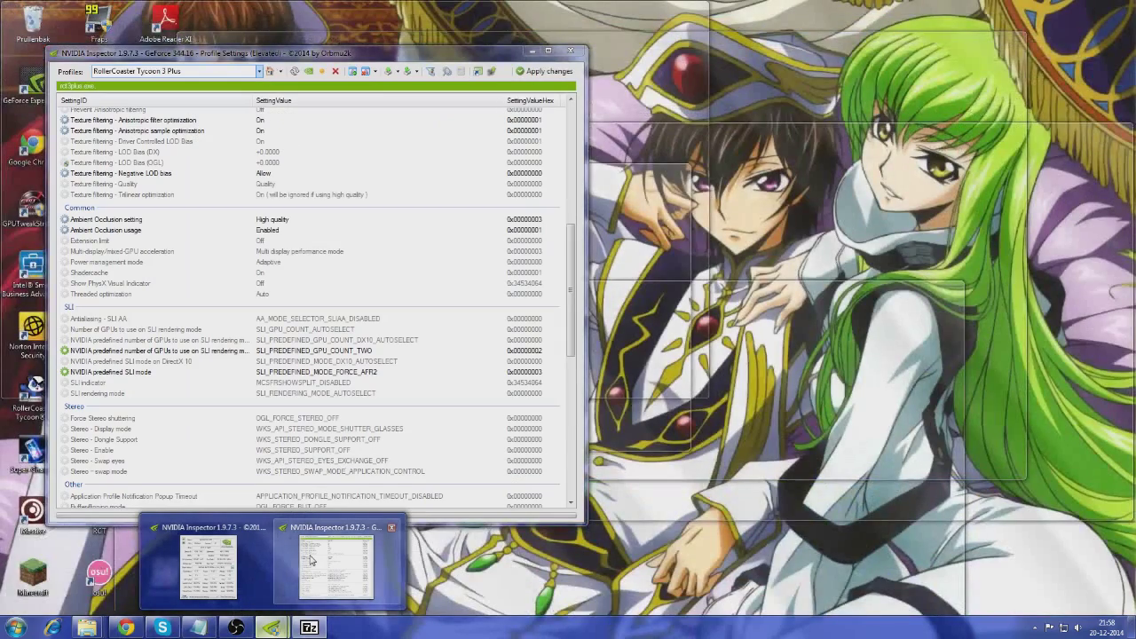
Step: Switch to the NVIDIA Inspector profile settings, start importing a user-defined profile, and find the RCT3 profile files in Downloads
{"action": "left_click", "coordinate": [311, 559]}
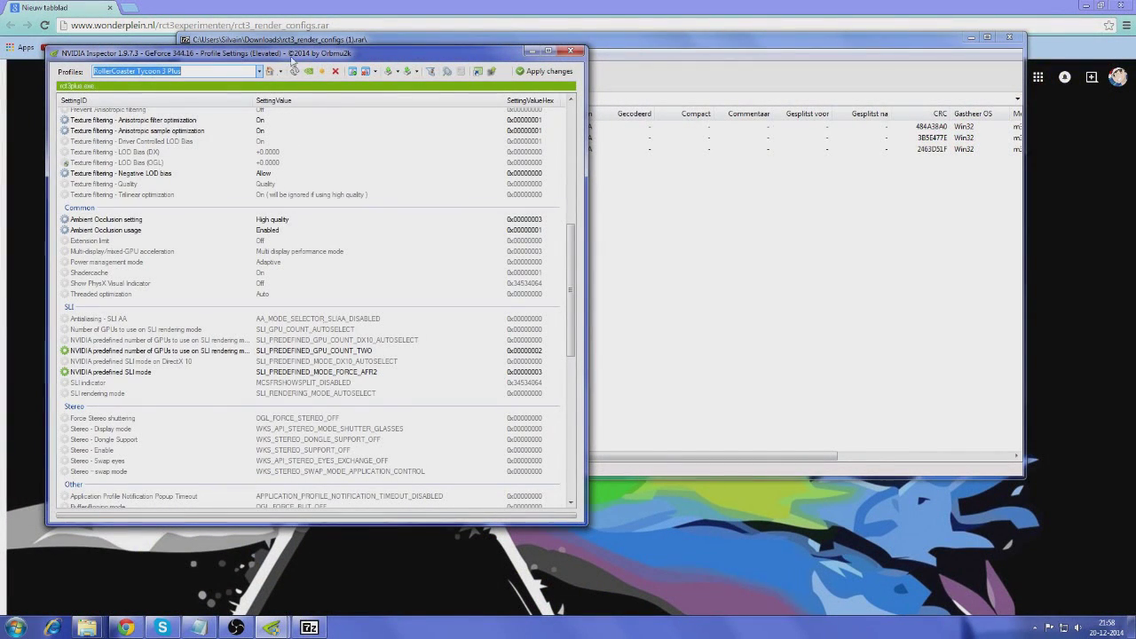
{"action": "left_click", "coordinate": [408, 71]}
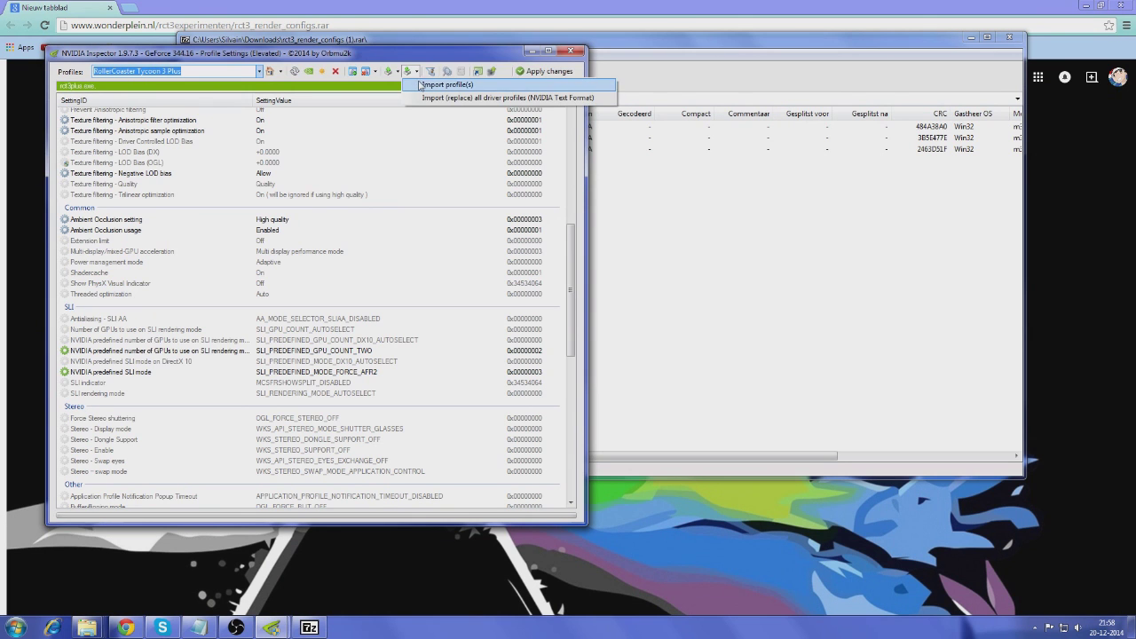
{"action": "left_click", "coordinate": [448, 84]}
{"action": "left_click_drag", "start_coordinate": [604, 188], "coordinate": [603, 277]}
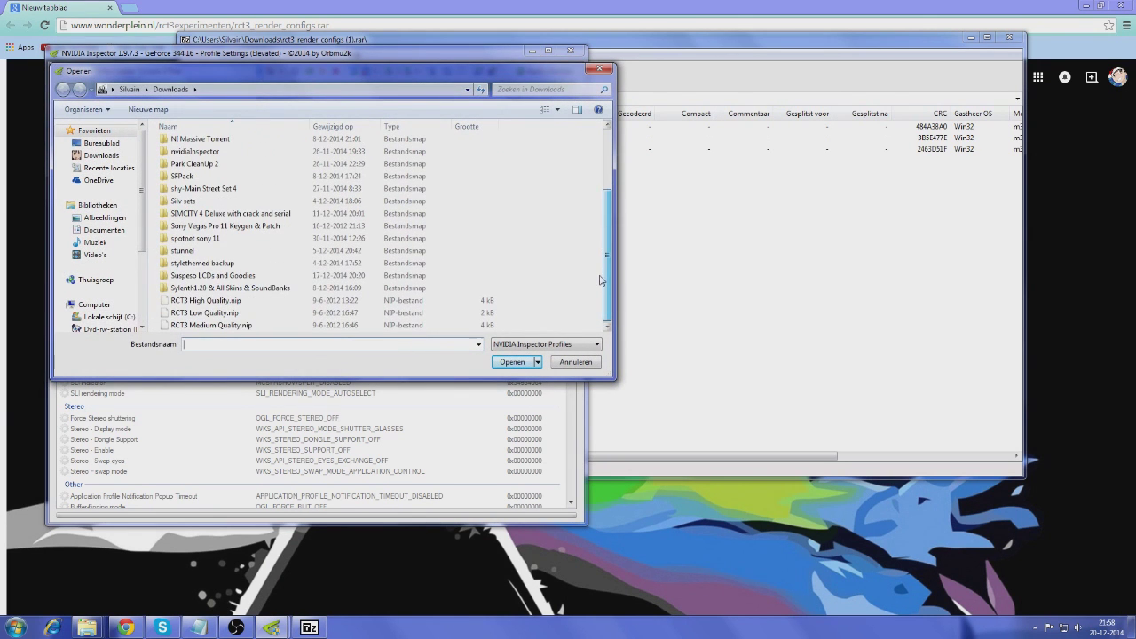
{"action": "left_click", "coordinate": [224, 302]}
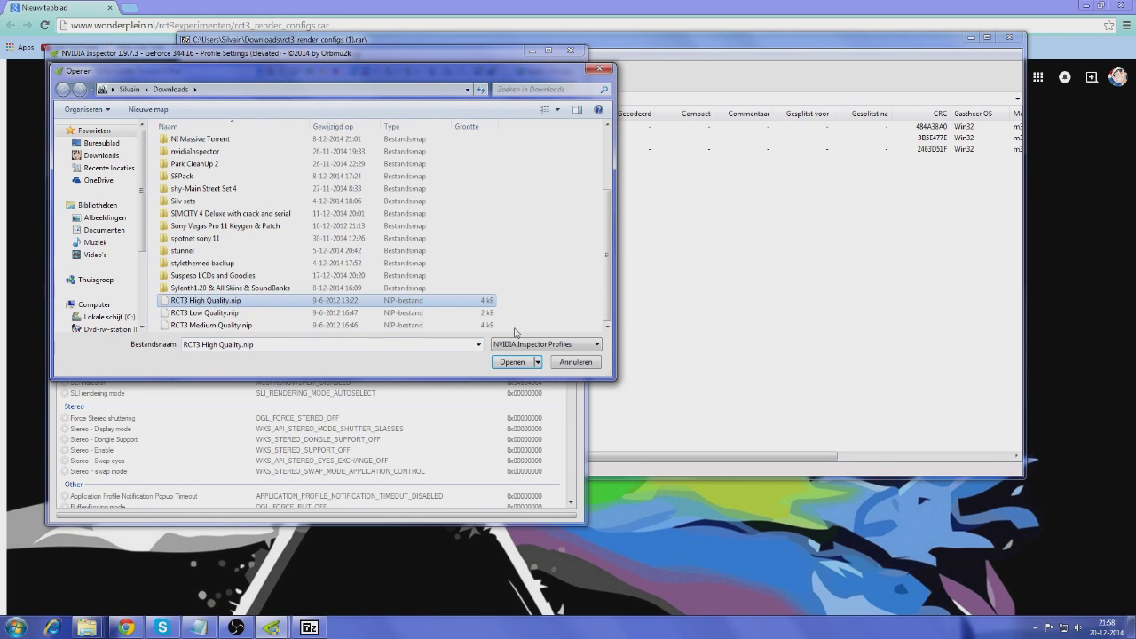
{"action": "left_click", "coordinate": [226, 314]}
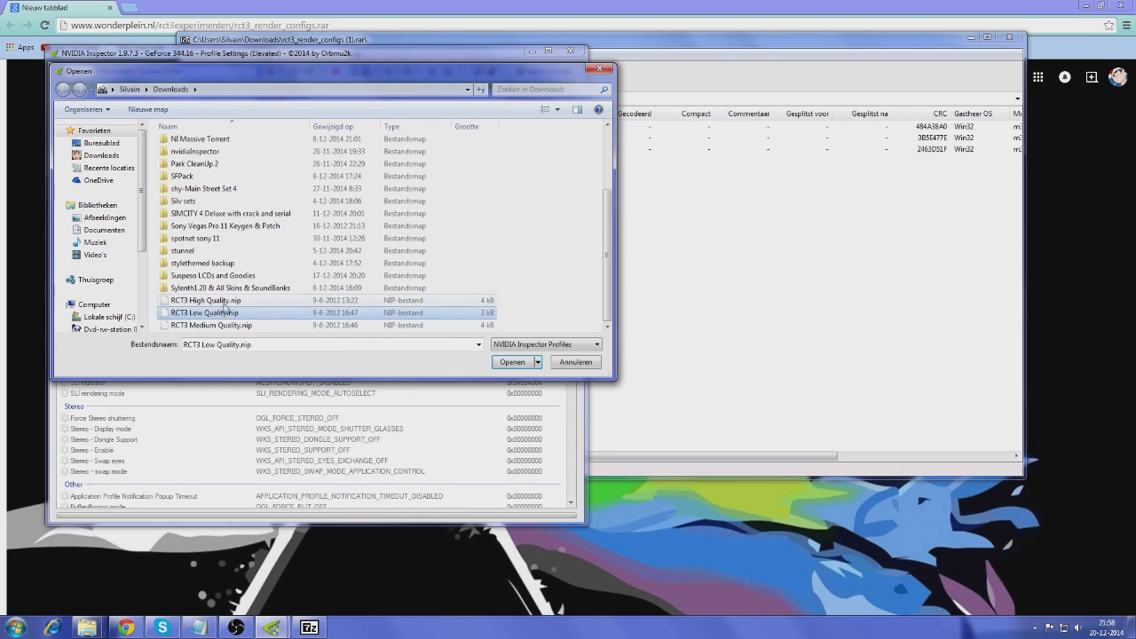
{"action": "left_click", "coordinate": [223, 301]}
{"action": "left_click", "coordinate": [228, 312]}
{"action": "left_click", "coordinate": [222, 303]}
{"action": "left_click", "coordinate": [222, 313]}
{"action": "left_click", "coordinate": [223, 301]}
{"action": "left_click", "coordinate": [226, 314]}
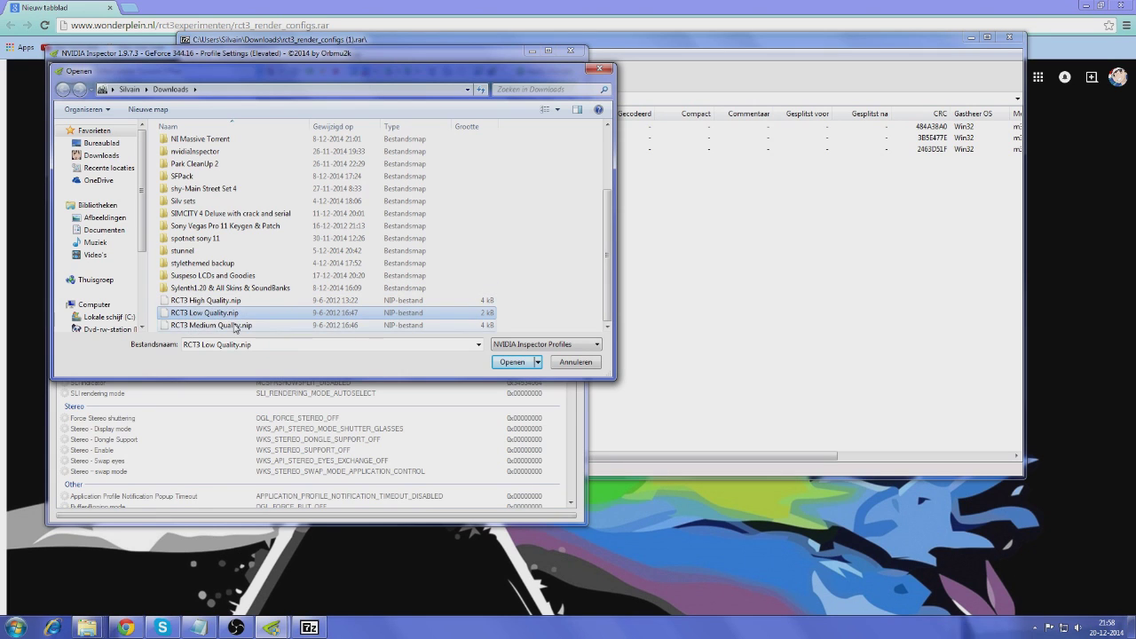
{"action": "key", "text": "Down"}
{"action": "left_click", "coordinate": [229, 304]}
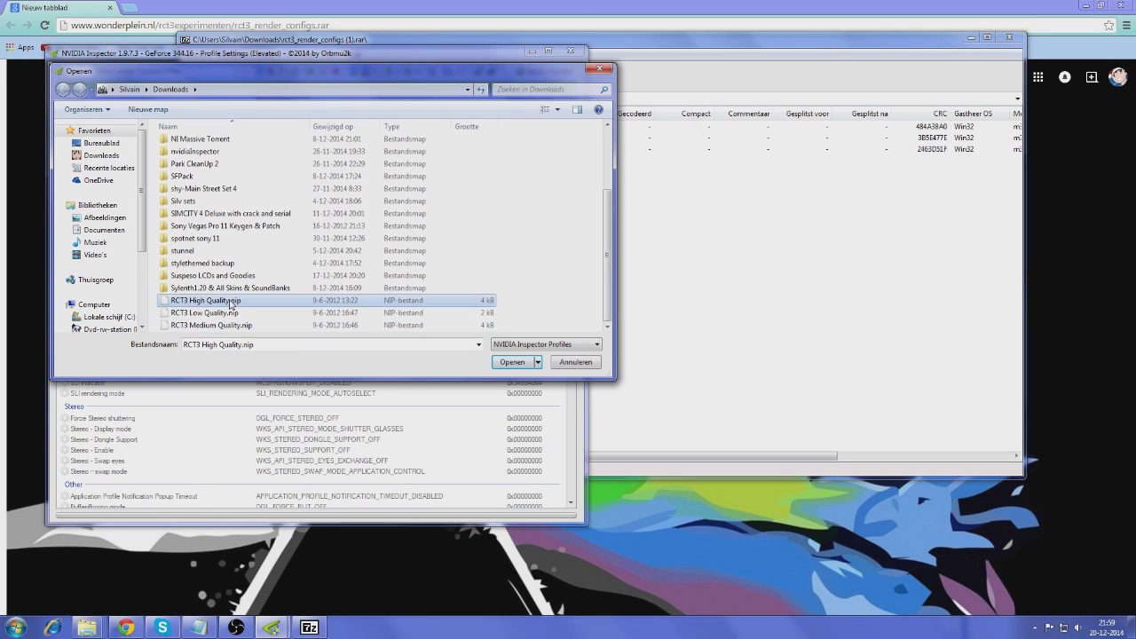
{"action": "left_click", "coordinate": [227, 313]}
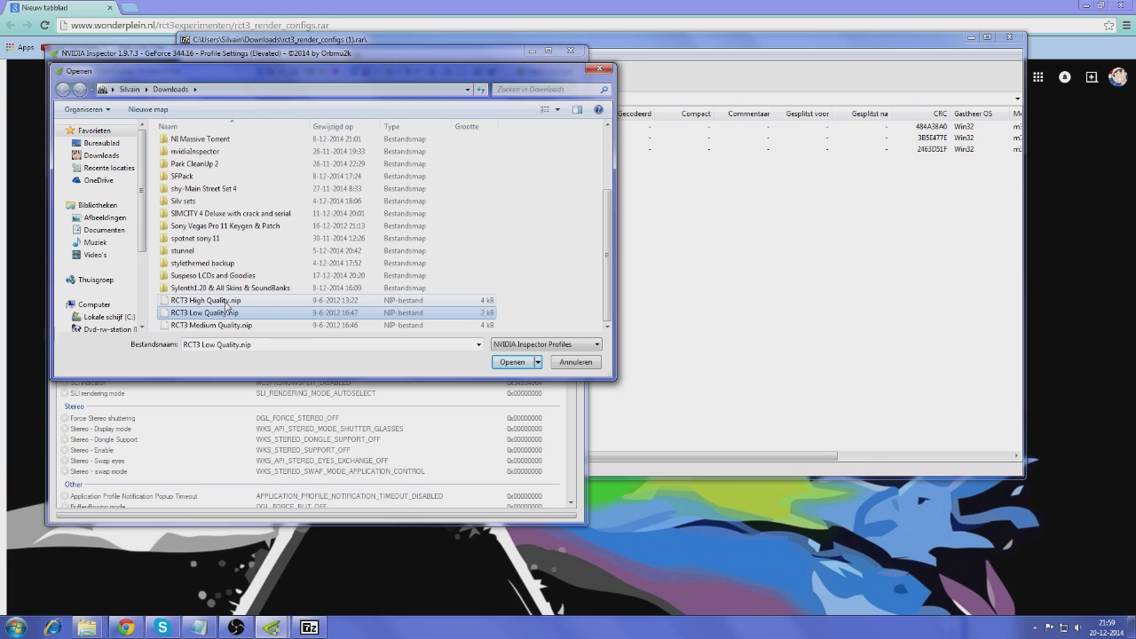
Step: Choose RCT3 High Quality.nip and import it into the driver profiles
{"action": "left_click", "coordinate": [205, 300]}
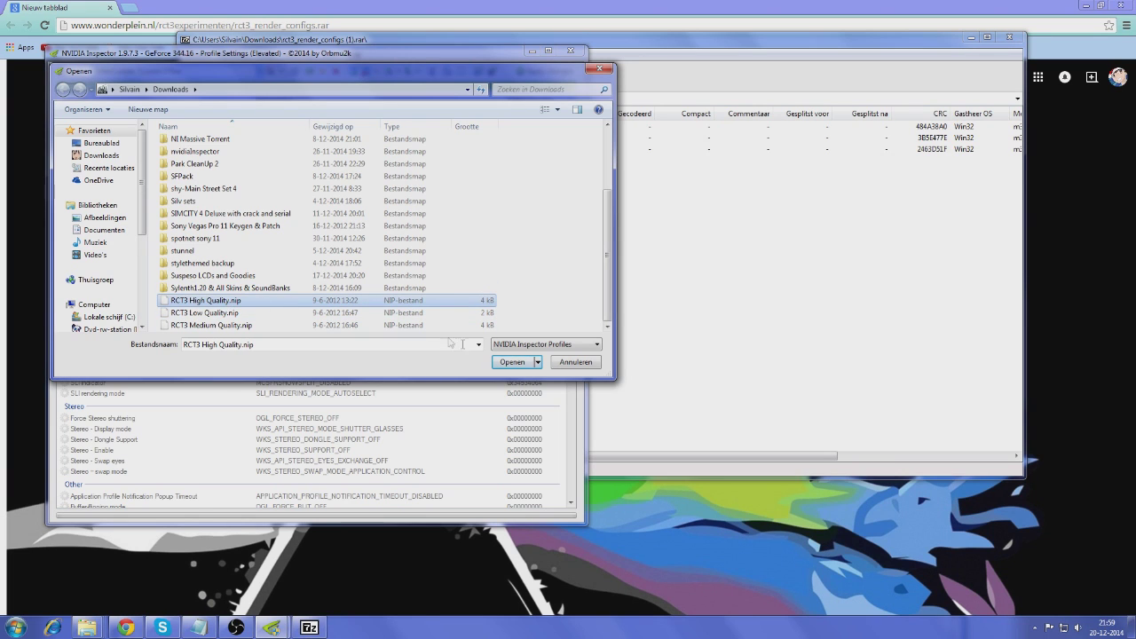
{"action": "left_click", "coordinate": [511, 362]}
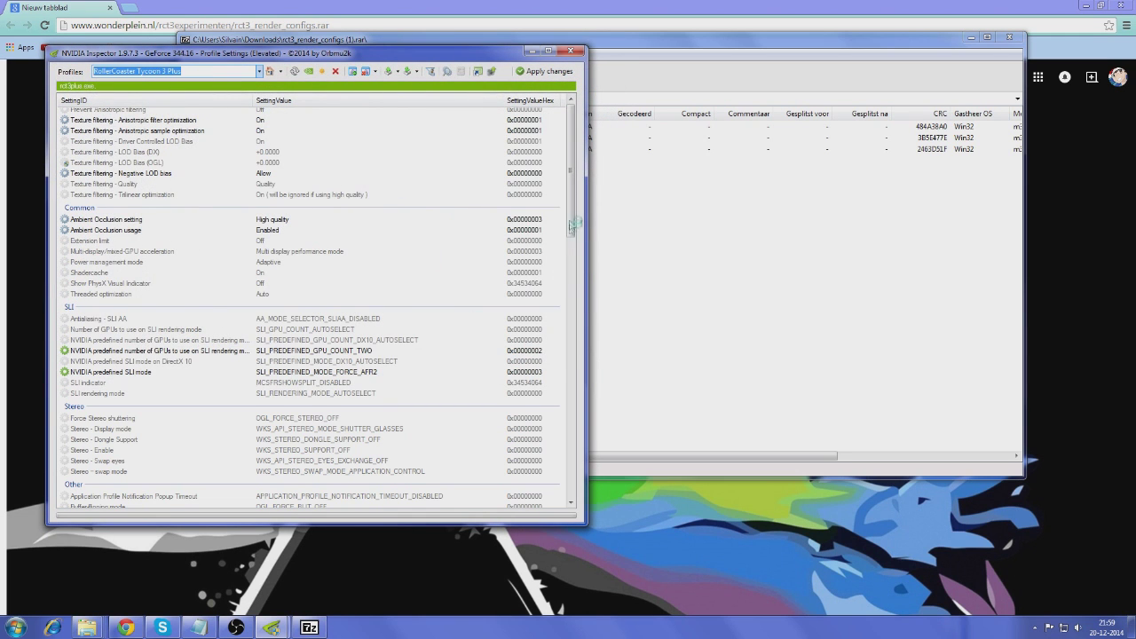
{"action": "left_click", "coordinate": [613, 350]}
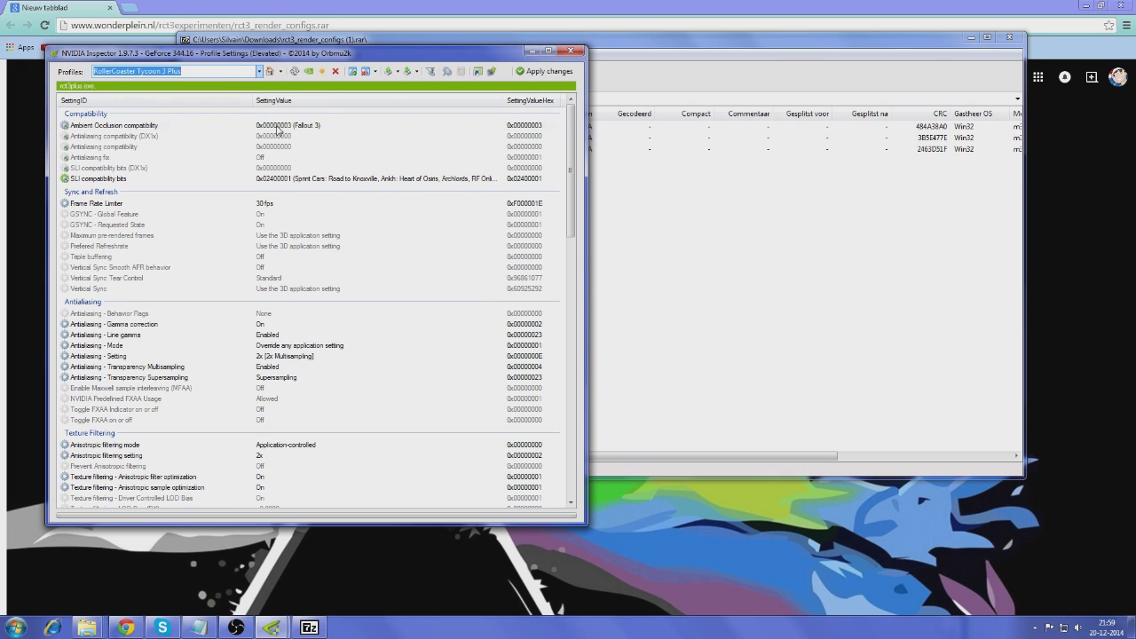
Step: Set the profile's Ambient Occlusion compatibility to 0x00000003 (Fallout 3) and apply the changes
{"action": "left_click", "coordinate": [278, 130]}
{"action": "left_click", "coordinate": [495, 127]}
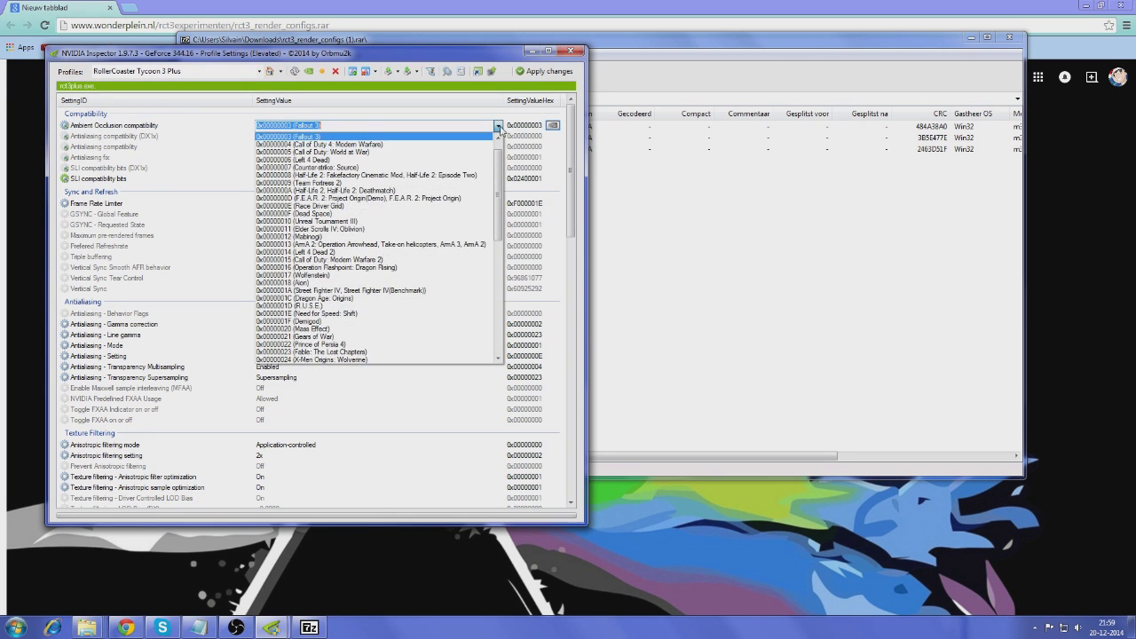
{"action": "scroll", "coordinate": [500, 162], "scroll_direction": "up", "scroll_amount": 2}
{"action": "left_click_drag", "start_coordinate": [499, 164], "coordinate": [498, 133]}
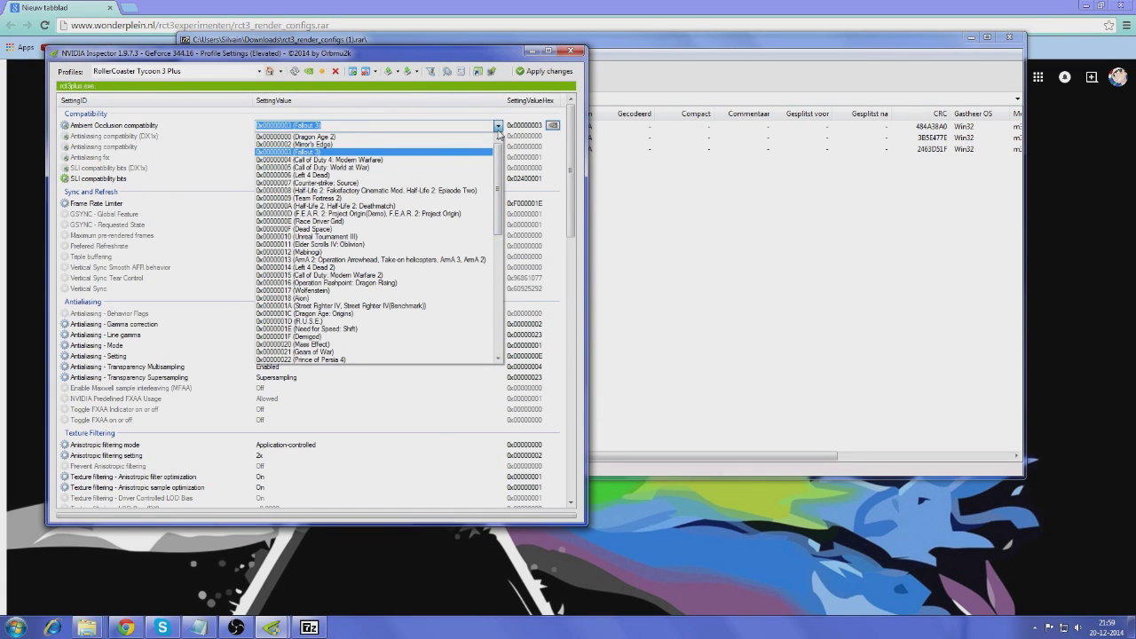
{"action": "left_click", "coordinate": [457, 153]}
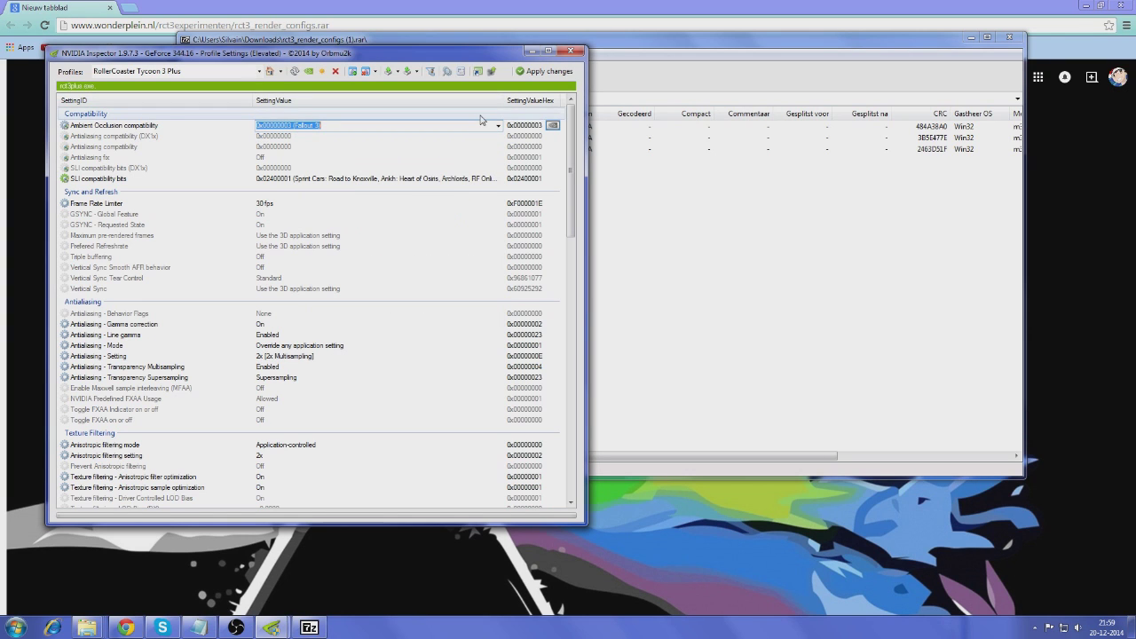
{"action": "left_click", "coordinate": [535, 73]}
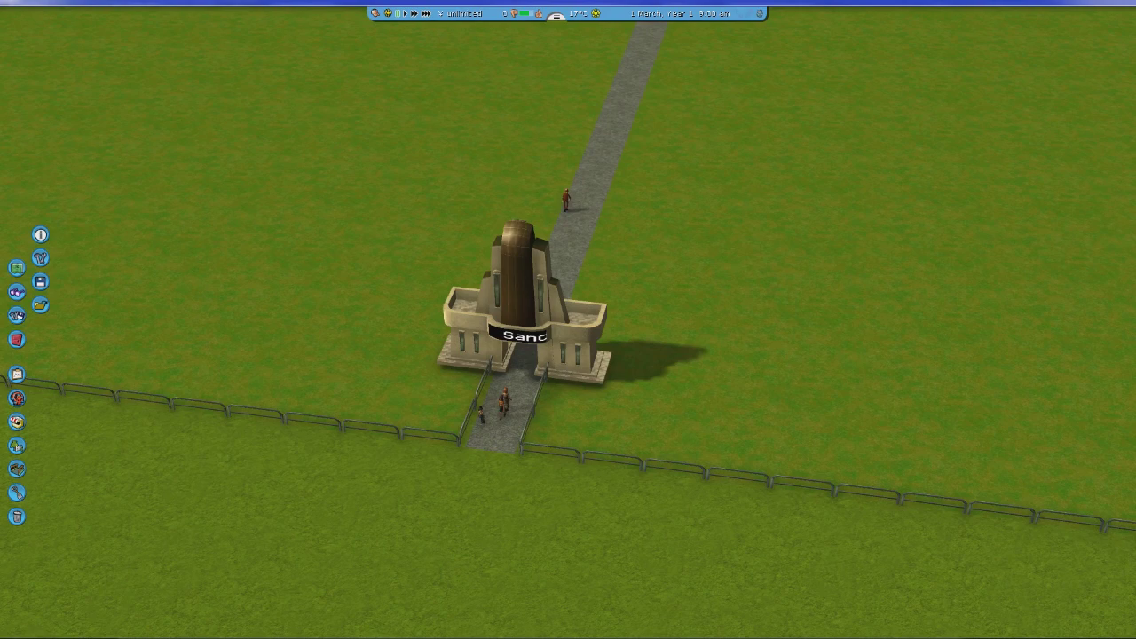
Step: In RollerCoaster Tycoon 3, go to open grass and activate the stepped block terrain tool with a brush size of 1
{"action": "key", "text": "Up"}
{"action": "key", "text": "ctrl+Left"}
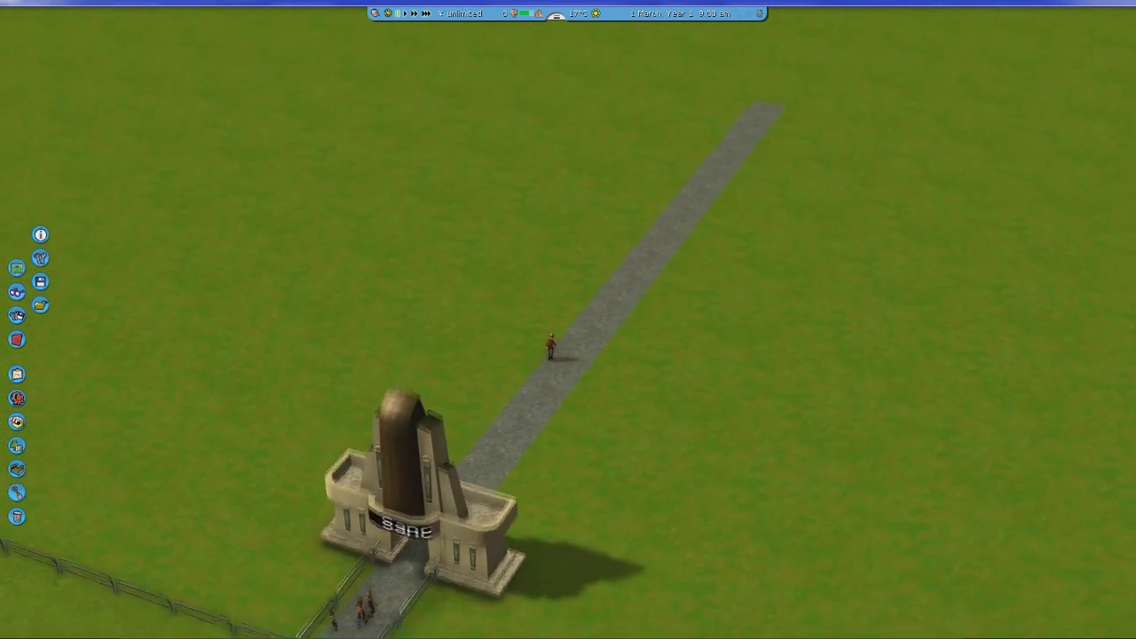
{"action": "key", "text": "Up"}
{"action": "scroll", "coordinate": [609, 278], "scroll_direction": "down", "scroll_amount": 2}
{"action": "key", "text": "Up"}
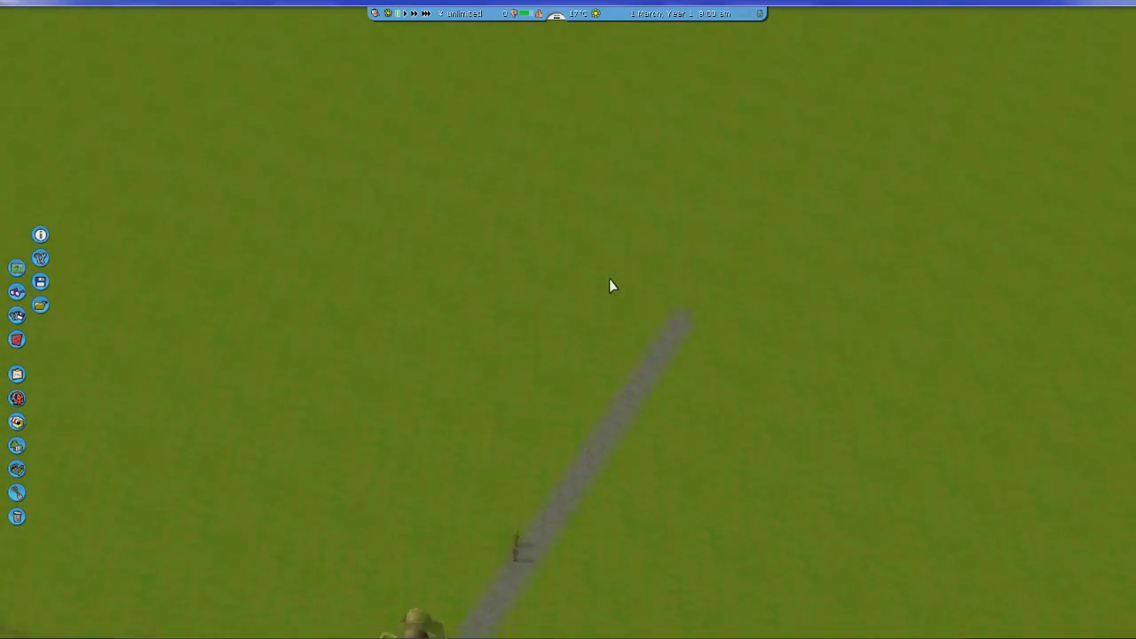
{"action": "key", "text": "Up"}
{"action": "left_click", "coordinate": [16, 493]}
{"action": "left_click", "coordinate": [40, 412]}
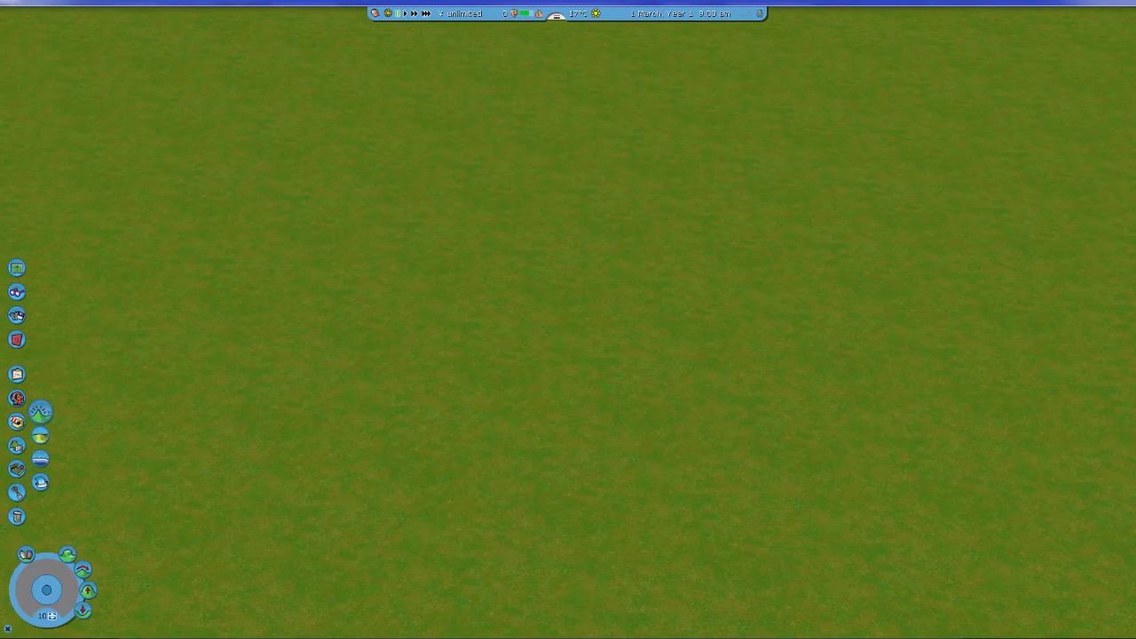
{"action": "left_click", "coordinate": [67, 554]}
{"action": "left_click", "coordinate": [257, 607]}
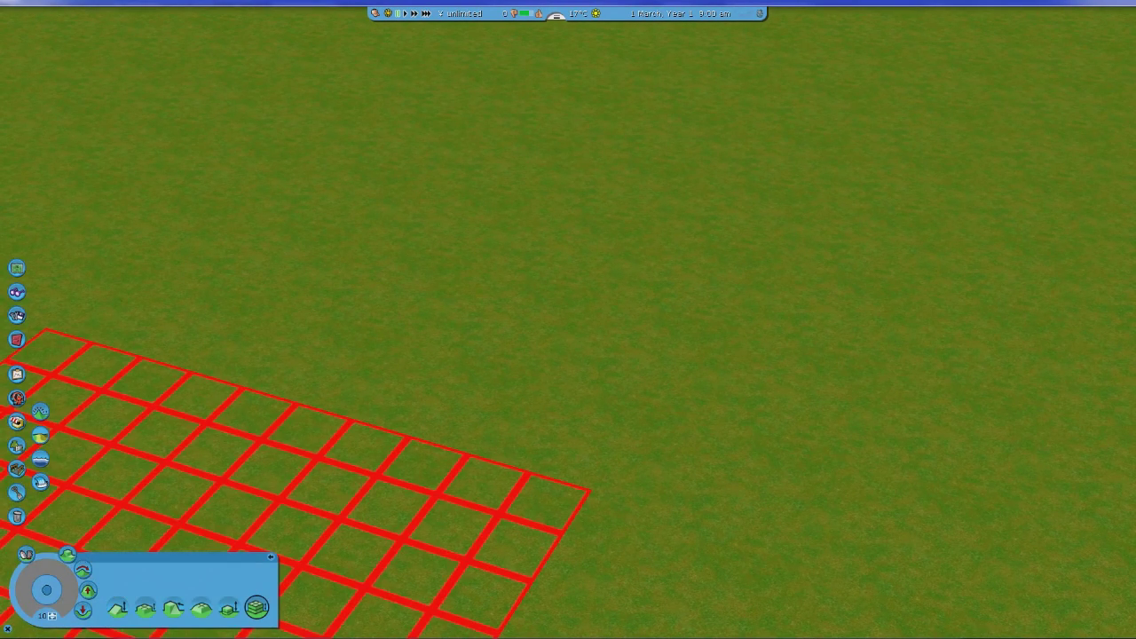
{"action": "left_click_drag", "start_coordinate": [50, 616], "coordinate": [44, 628]}
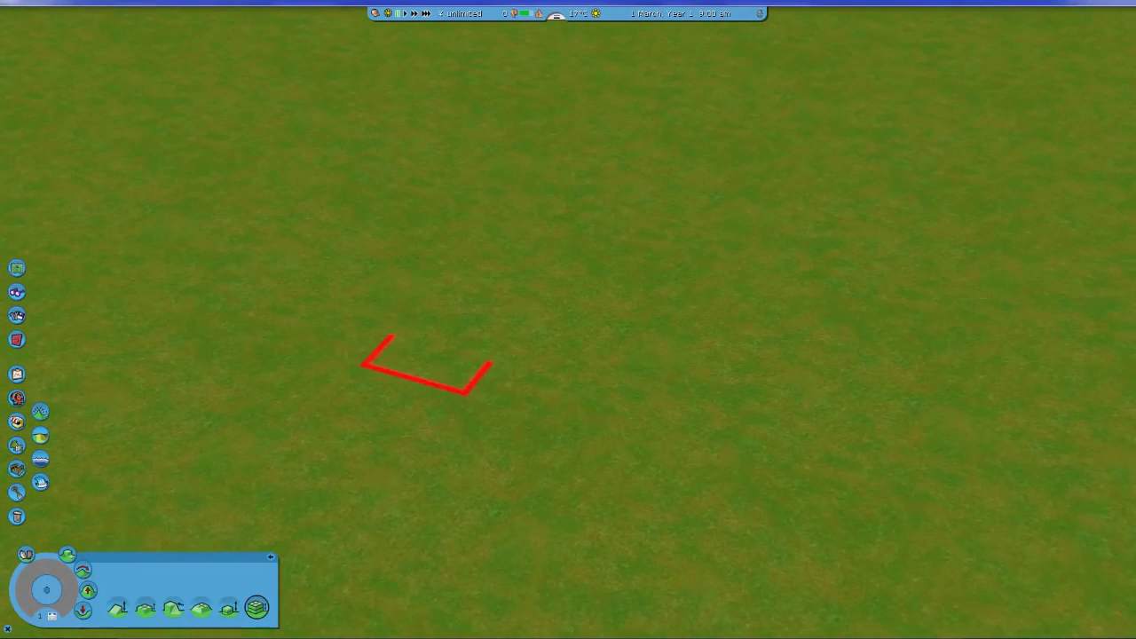
Step: Raise three neighbouring terrain blocks with vertical sides from the flat grass and close the terrain tool
{"action": "left_click_drag", "start_coordinate": [391, 413], "coordinate": [328, 297]}
{"action": "left_click_drag", "start_coordinate": [451, 280], "coordinate": [430, 206]}
{"action": "left_click_drag", "start_coordinate": [525, 371], "coordinate": [513, 318]}
{"action": "left_click", "coordinate": [8, 628]}
Step: Examine the raised terrain blocks and the nearby pit from several distances and angles to judge edge smoothness and ambient occlusion shading
{"action": "scroll", "coordinate": [568, 320], "scroll_direction": "up", "scroll_amount": 3}
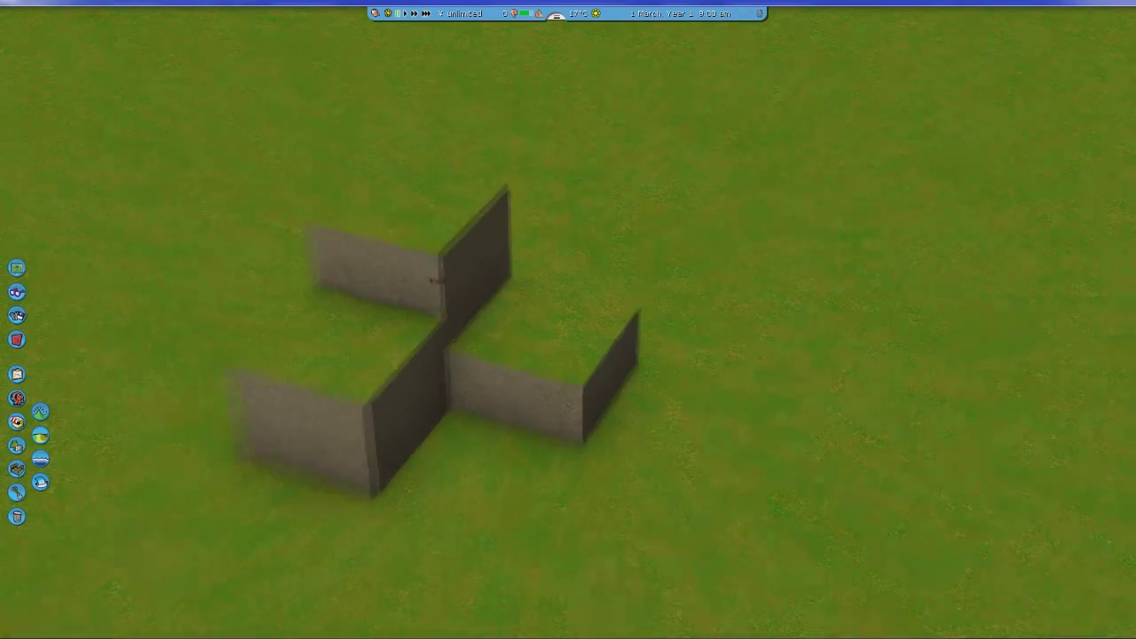
{"action": "scroll", "coordinate": [568, 319], "scroll_direction": "up", "scroll_amount": 3}
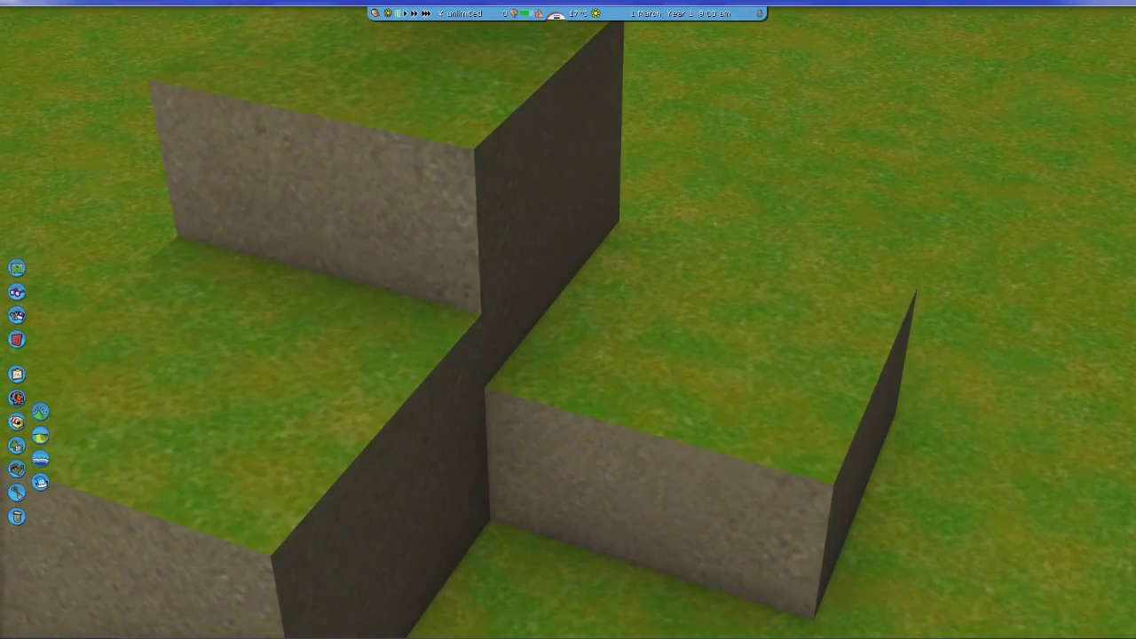
{"action": "scroll", "coordinate": [568, 319], "scroll_direction": "down", "scroll_amount": 6}
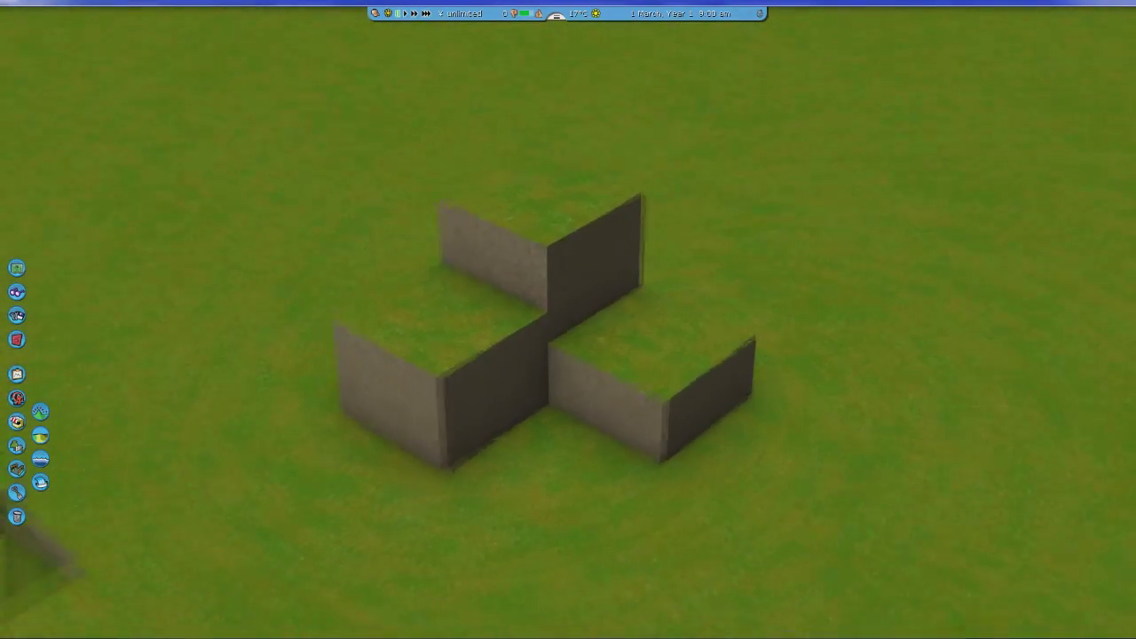
{"action": "left_click_drag", "start_coordinate": [568, 320], "coordinate": [478, 464]}
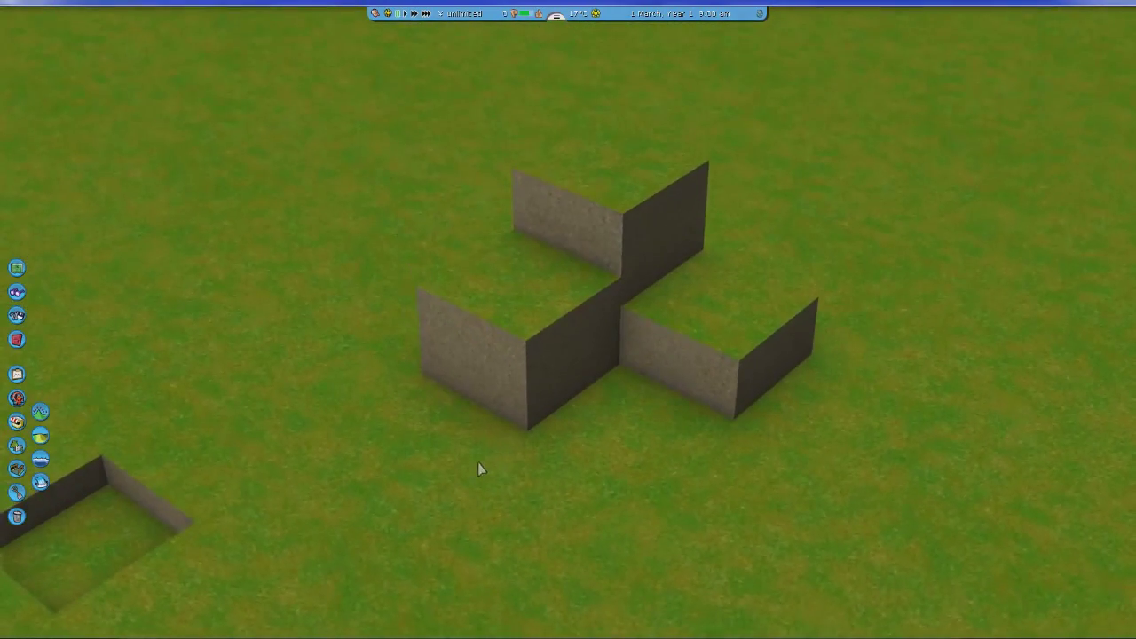
{"action": "scroll", "coordinate": [499, 425], "scroll_direction": "down", "scroll_amount": 2}
{"action": "scroll", "coordinate": [339, 439], "scroll_direction": "down", "scroll_amount": 3}
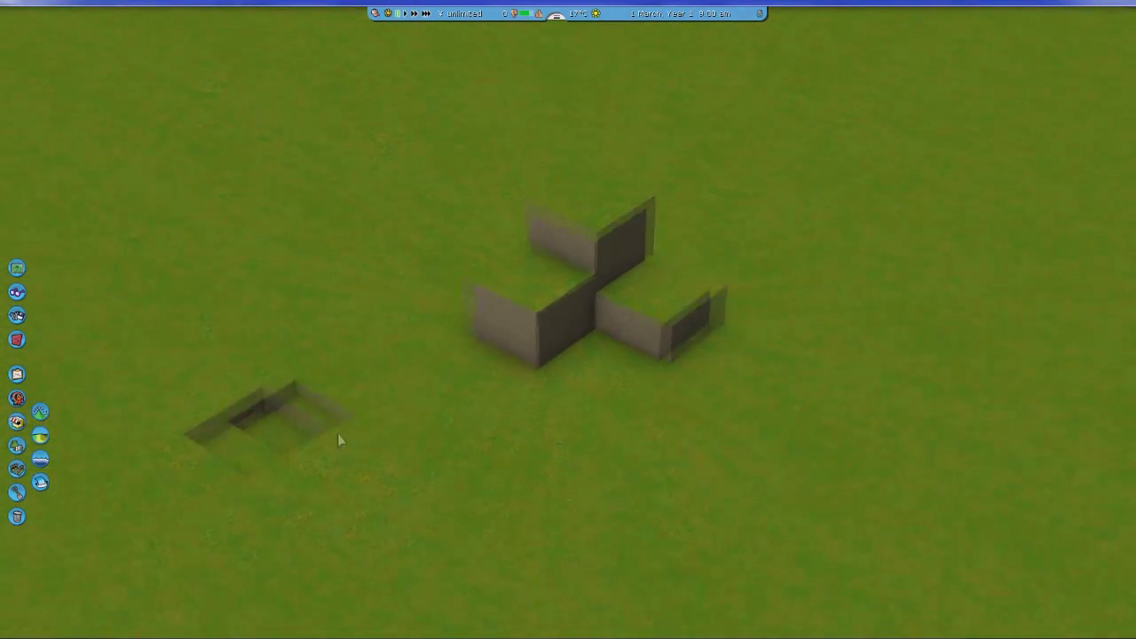
{"action": "left_click_drag", "start_coordinate": [339, 438], "coordinate": [364, 439]}
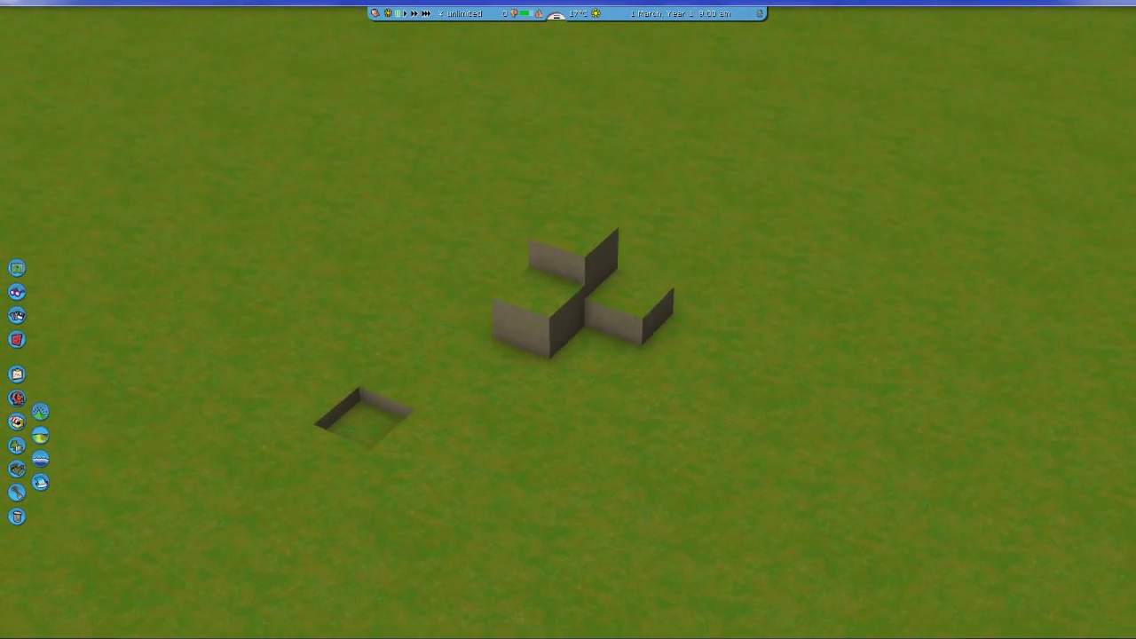
{"action": "scroll", "coordinate": [393, 465], "scroll_direction": "down", "scroll_amount": 3}
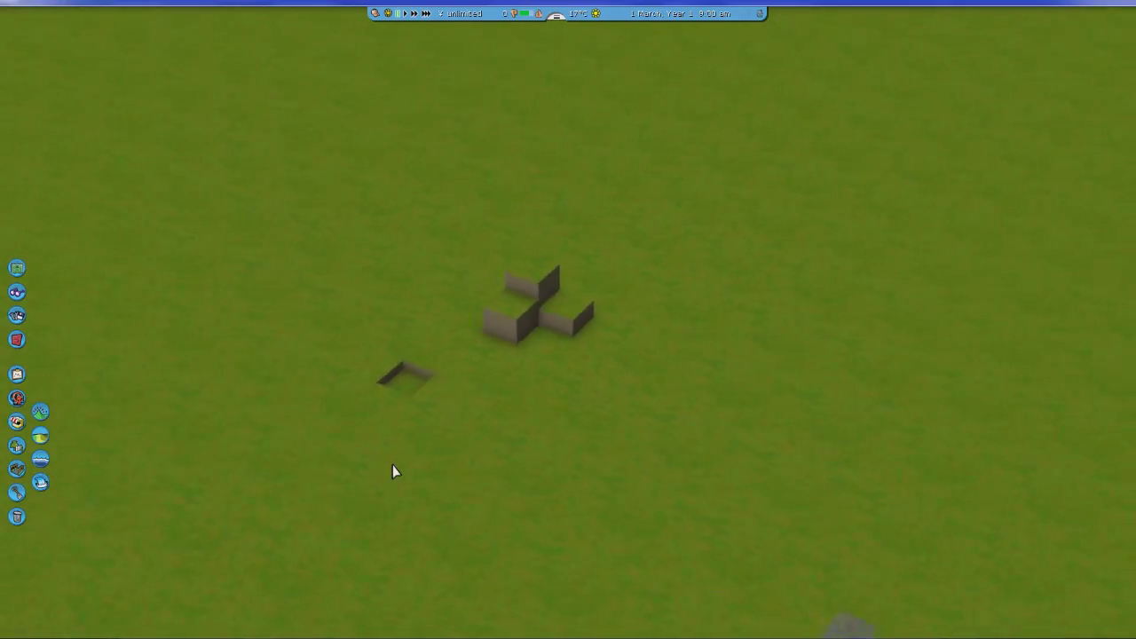
{"action": "scroll", "coordinate": [510, 486], "scroll_direction": "up", "scroll_amount": 3}
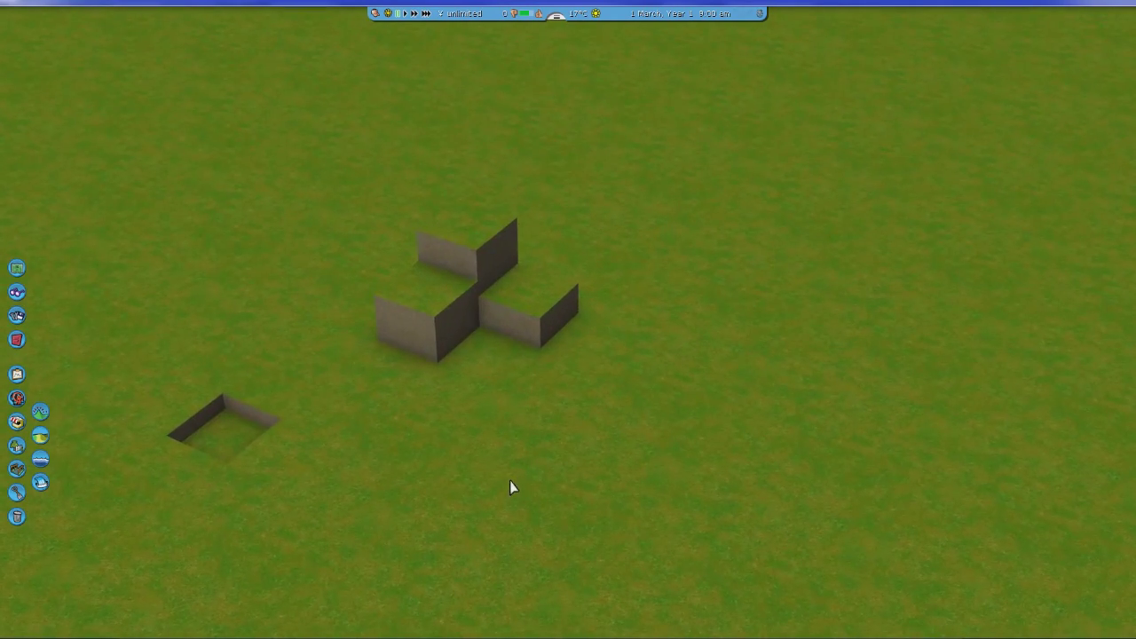